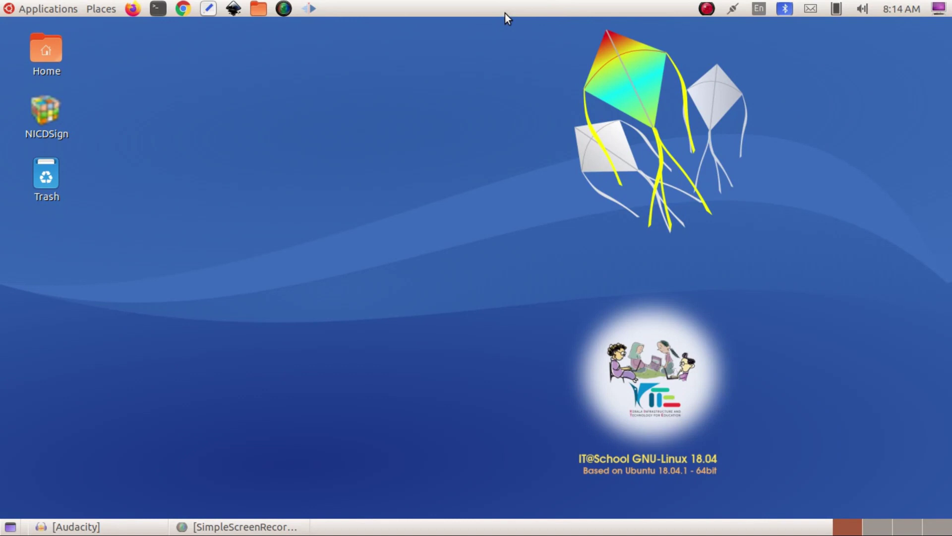
left_click(49, 9)
mouse_move(93, 11)
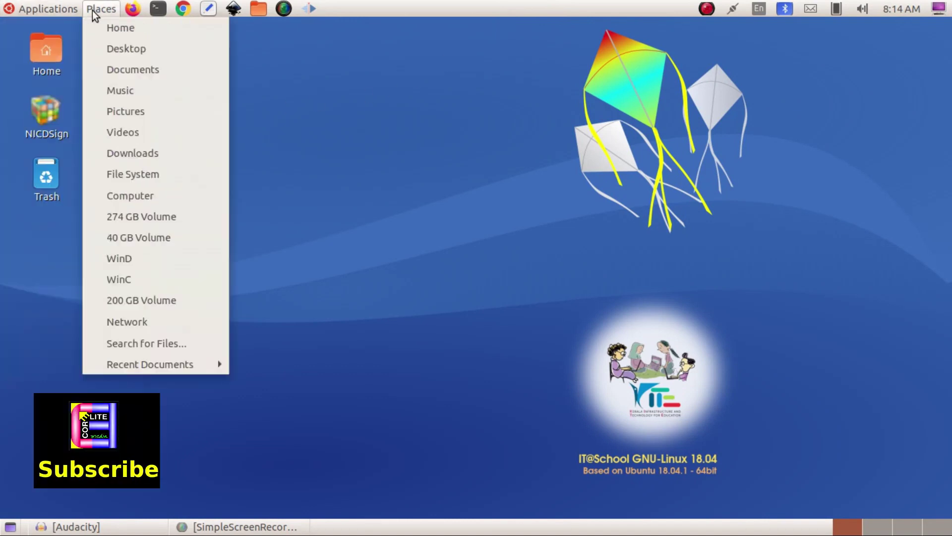
left_click(421, 129)
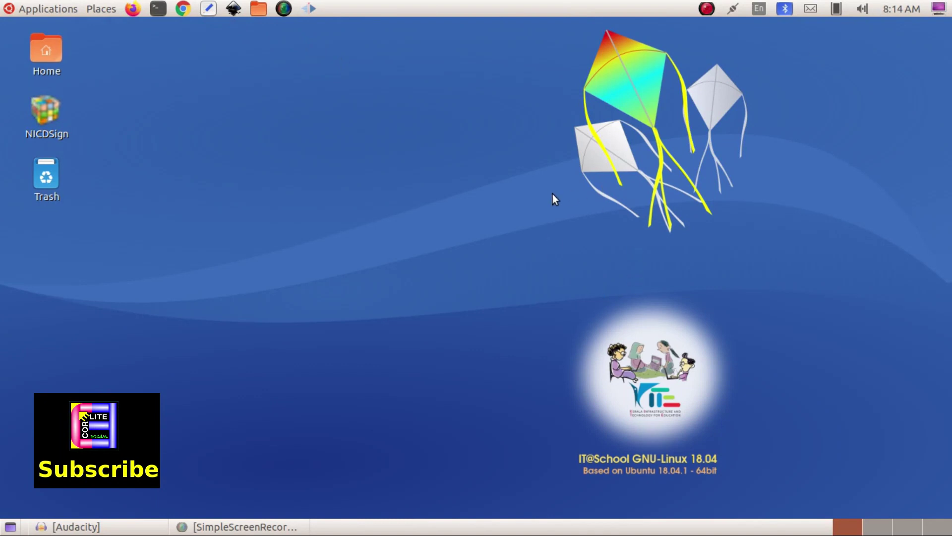
right_click(486, 7)
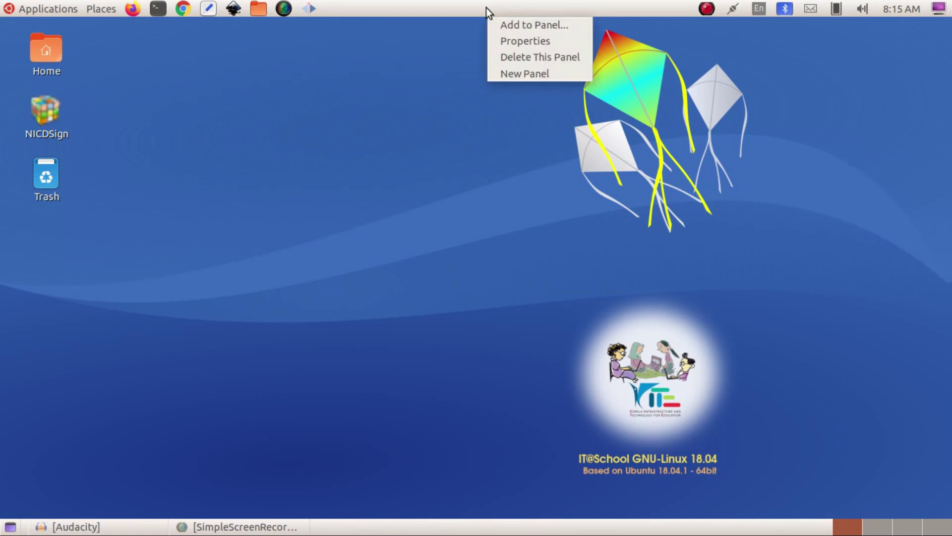
key("Escape")
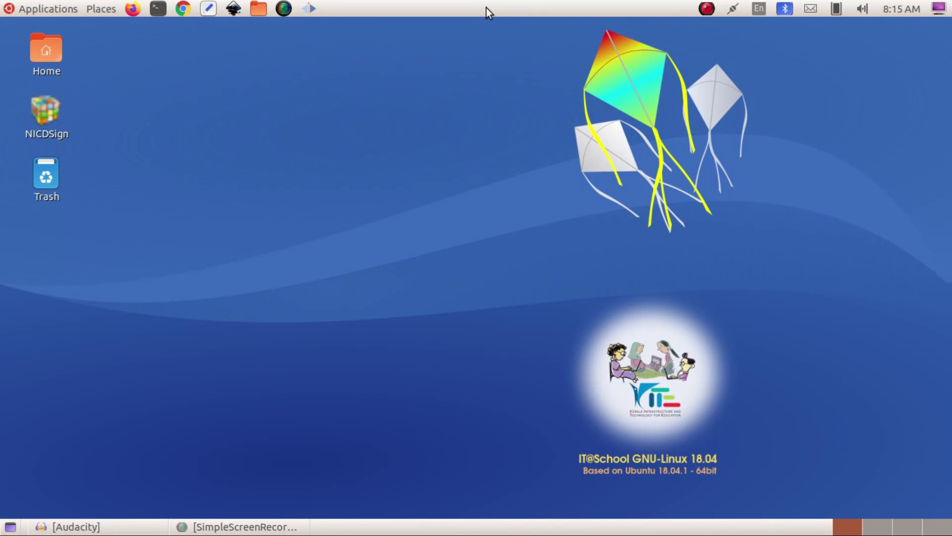
- Create a new empty desktop panel
right_click(486, 8)
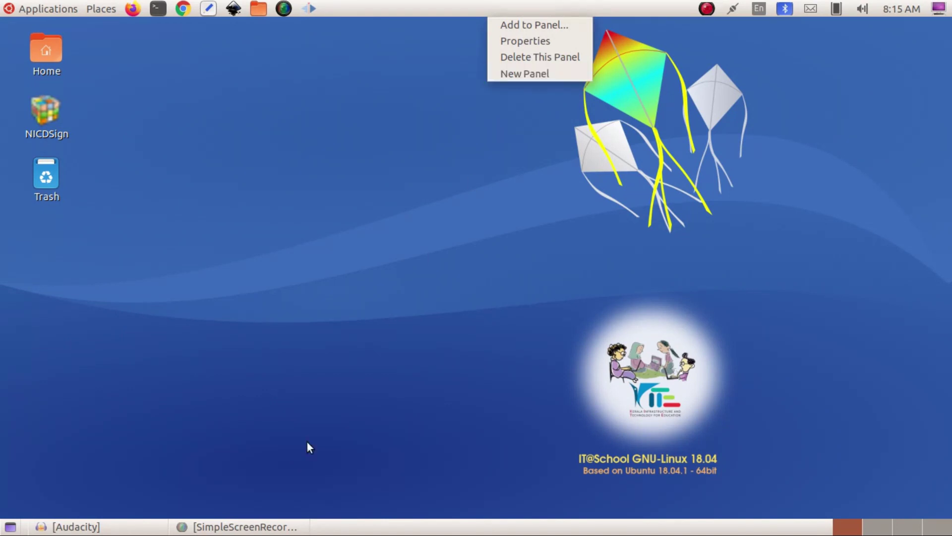
left_click(519, 77)
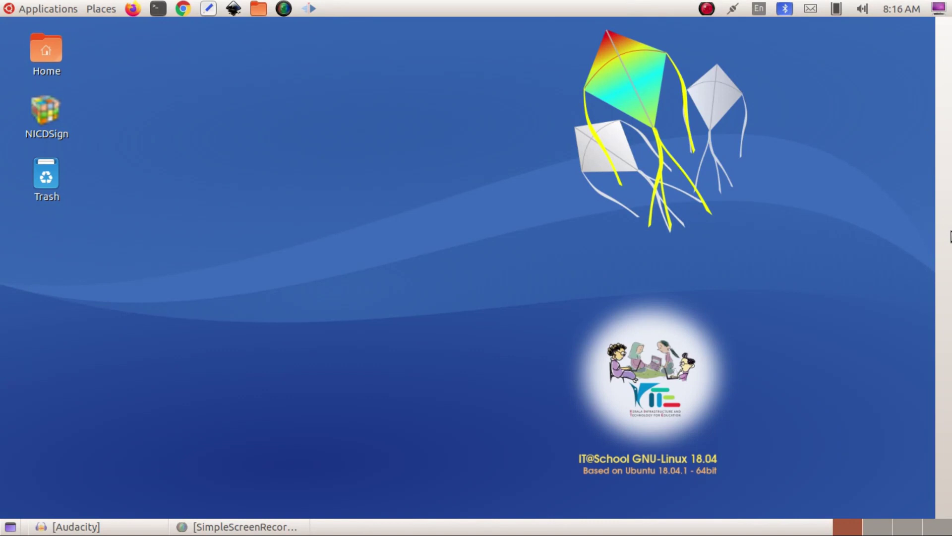
- Set the new panel's orientation to Left and its size to 50 pixels
right_click(948, 220)
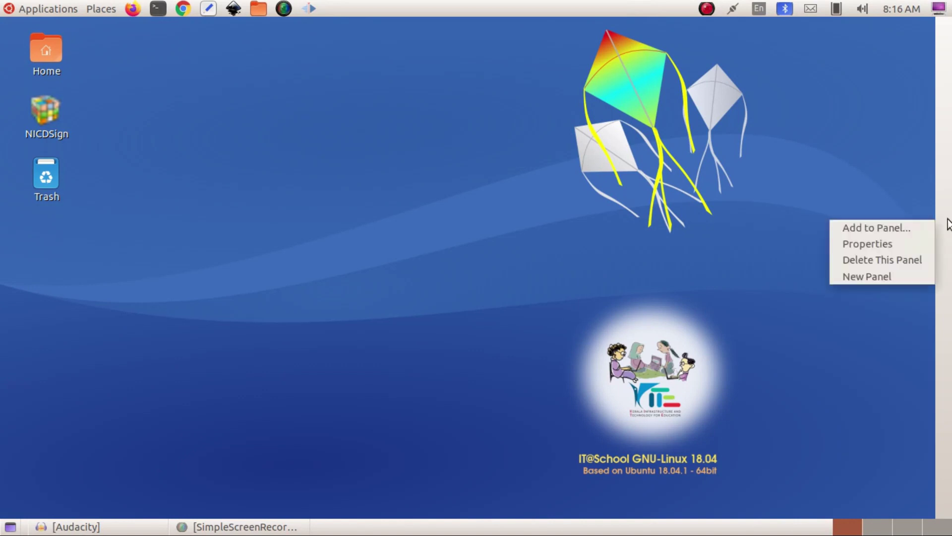
left_click(870, 246)
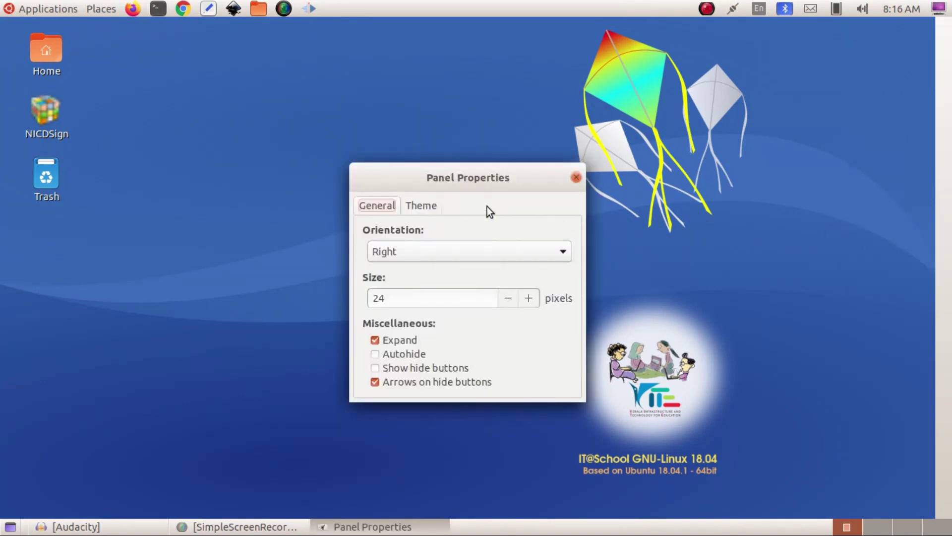
left_click_drag(454, 183, 519, 148)
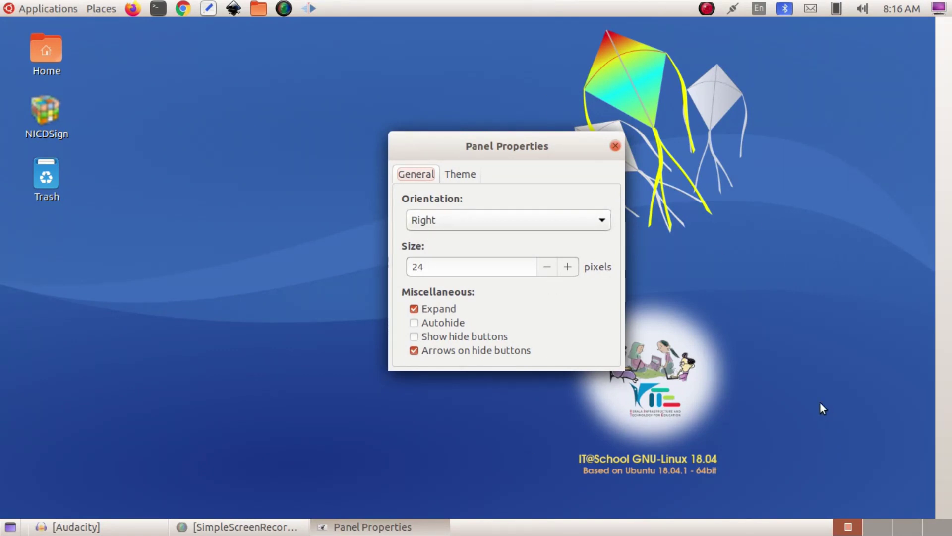
left_click(603, 219)
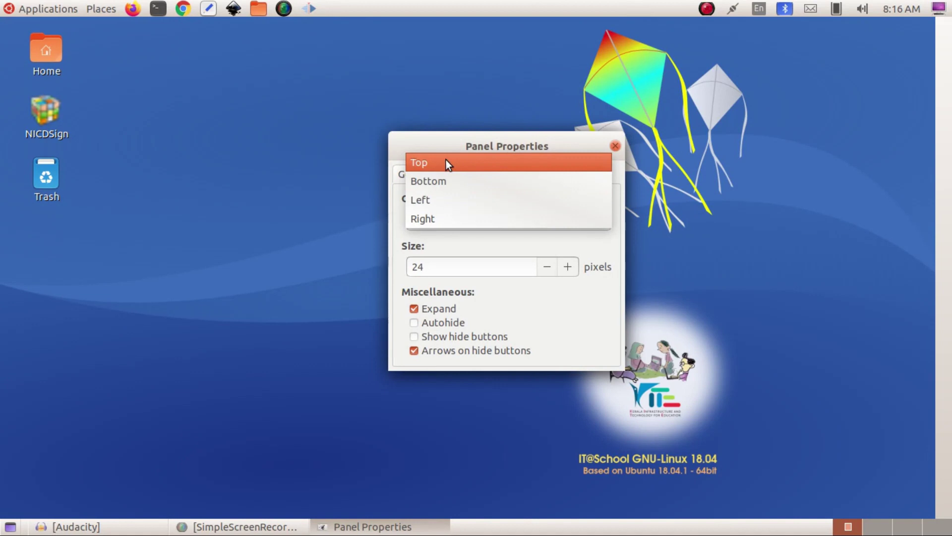
left_click(444, 200)
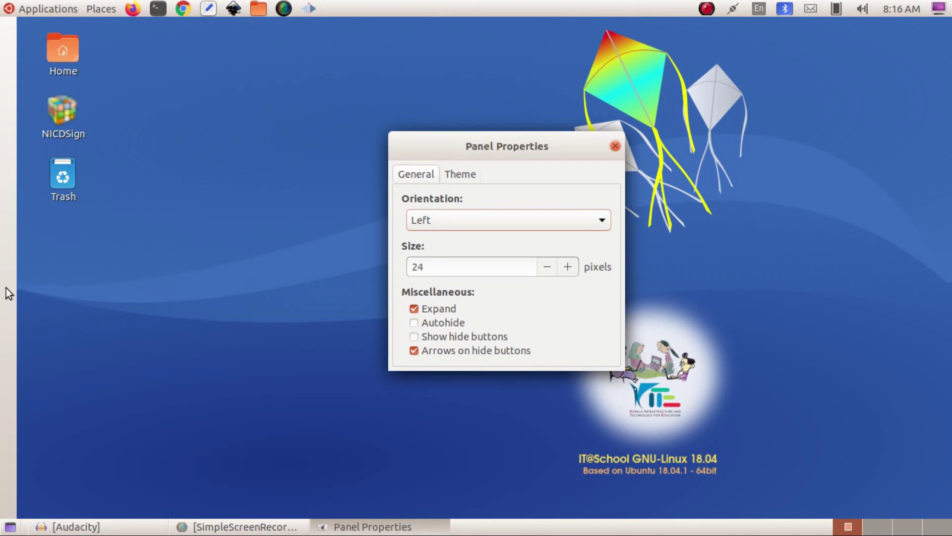
left_click(568, 267)
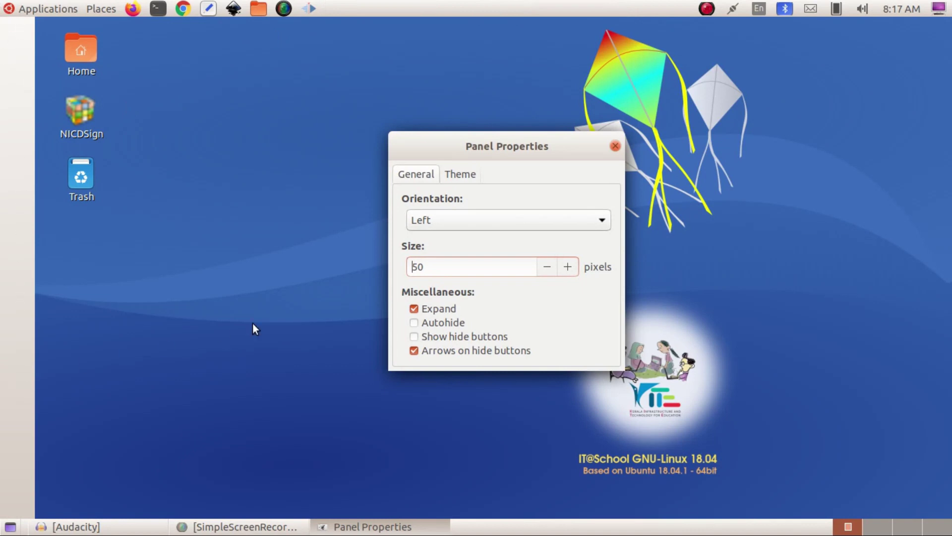
- Switch the new panel's Expand option off and back on
left_click(415, 309)
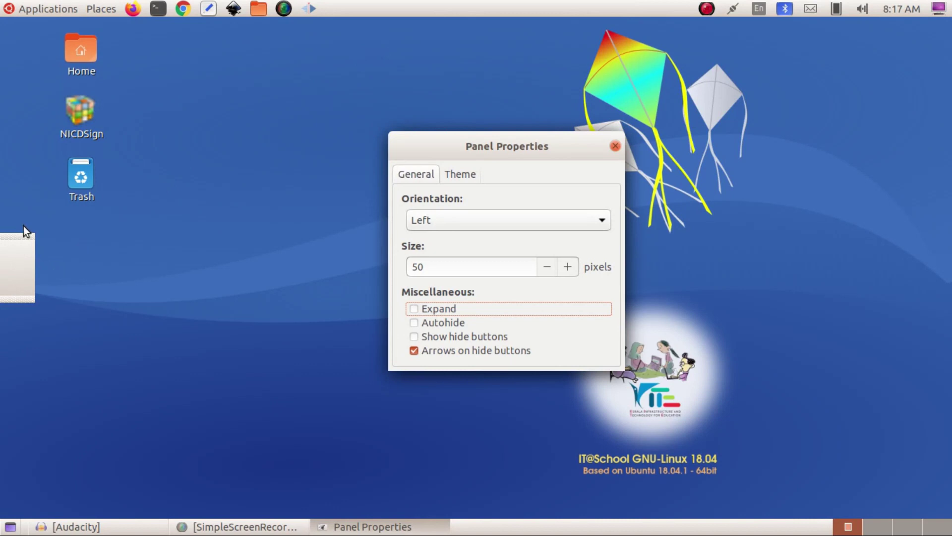
left_click(414, 309)
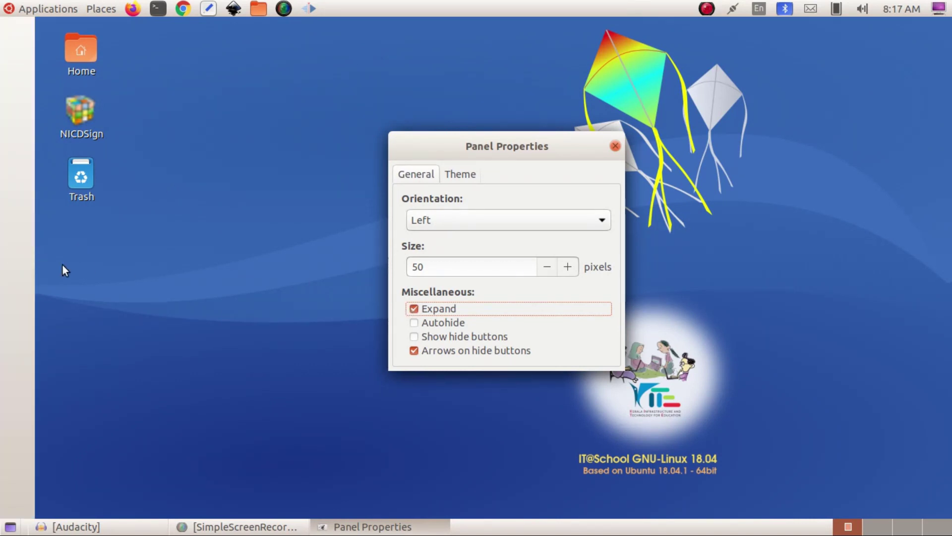
- Try the panel's Autohide option by revealing the hidden panel on the desktop, and disable Autohide again
left_click(415, 323)
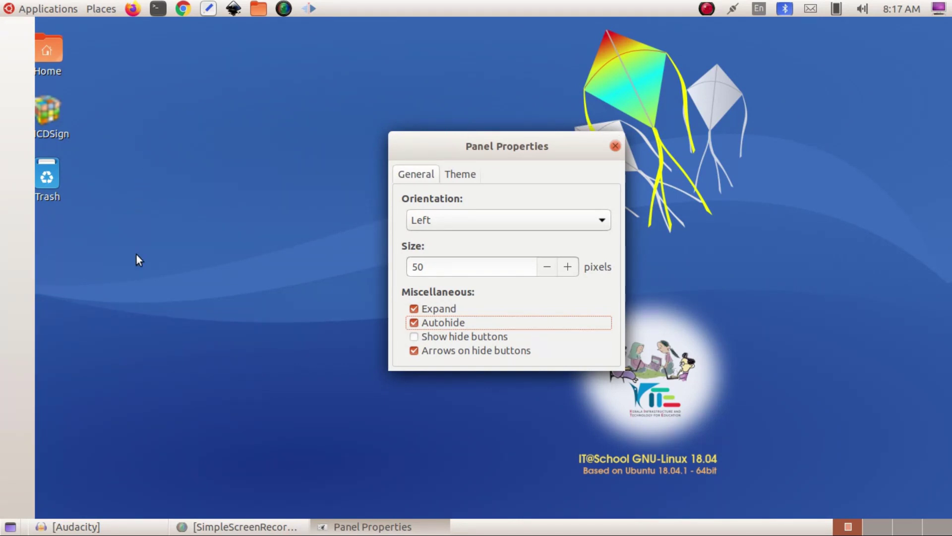
left_click(617, 146)
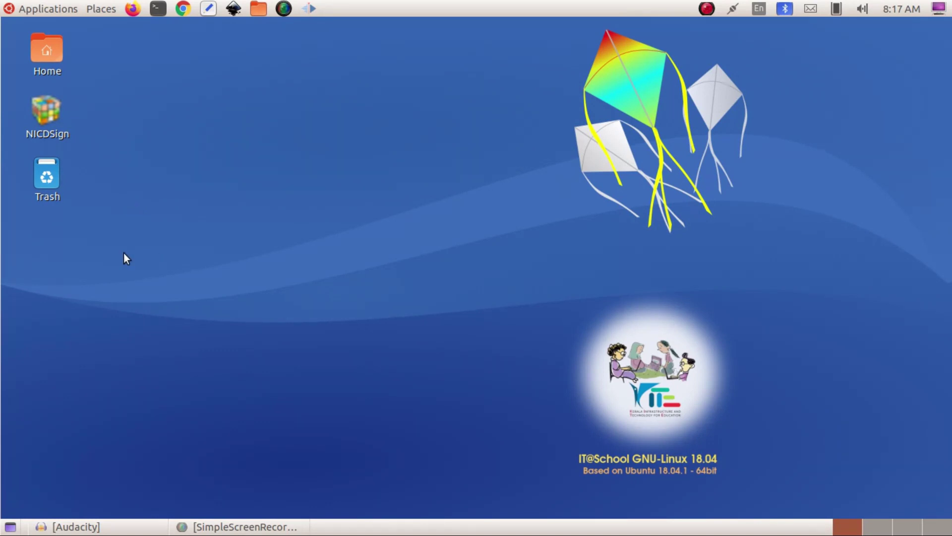
mouse_move(2, 258)
mouse_move(2, 300)
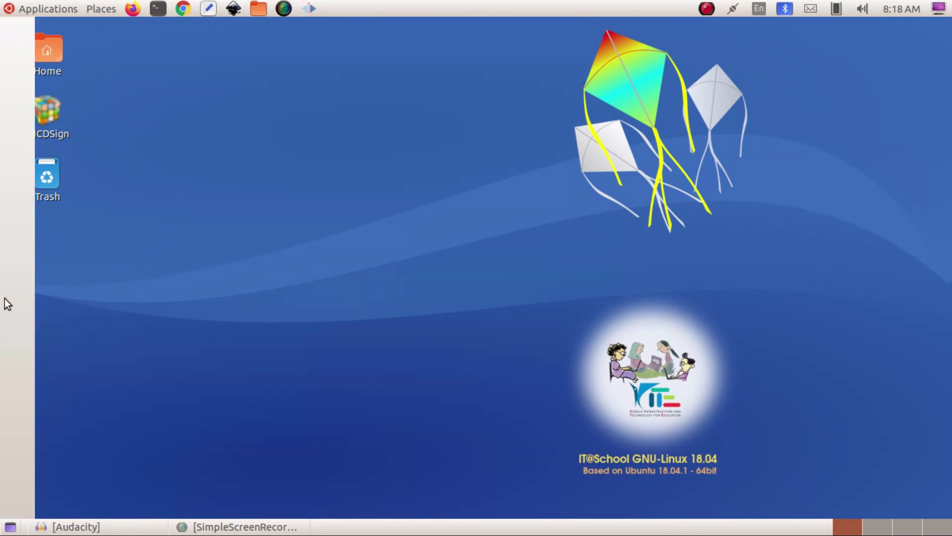
right_click(4, 298)
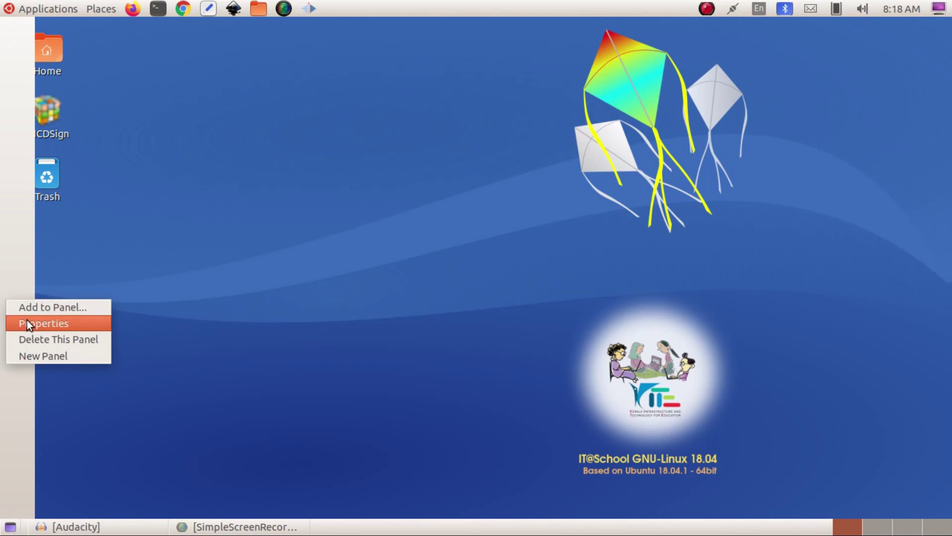
left_click(27, 320)
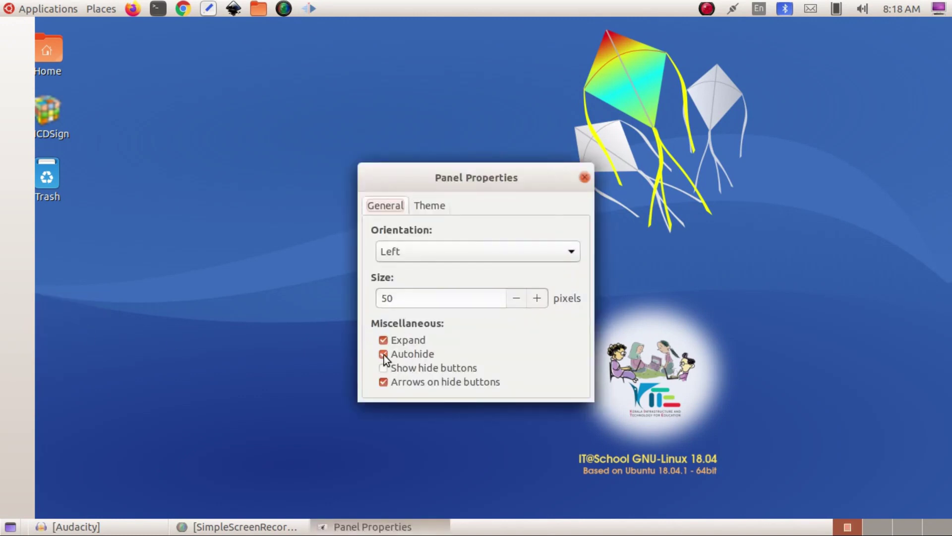
left_click(384, 355)
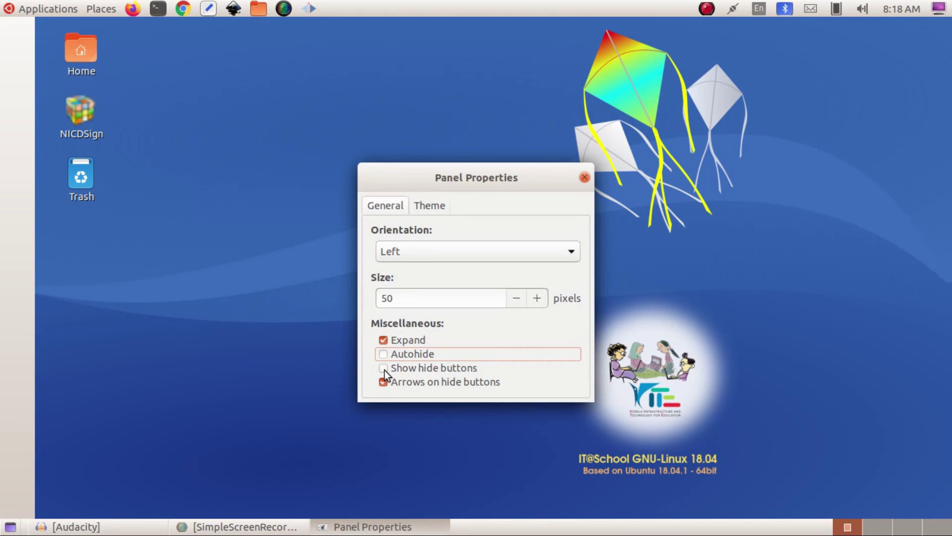
- Try the panel's hide buttons by collapsing and restoring the panel, and disable the hide buttons again
left_click(385, 370)
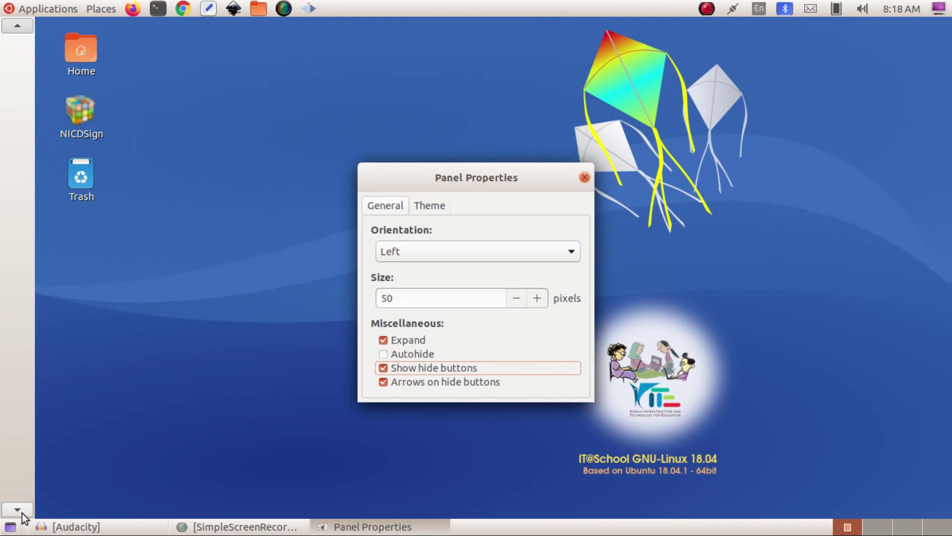
left_click(20, 29)
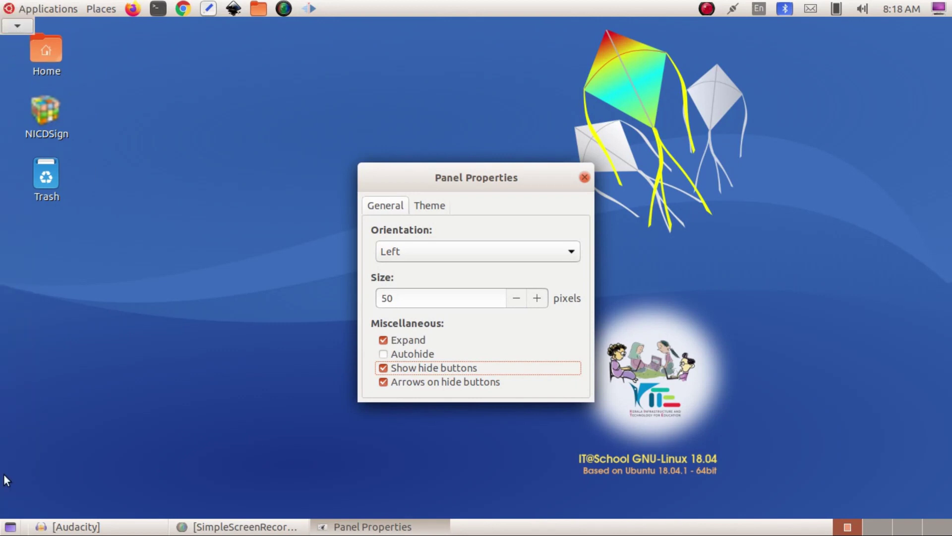
left_click(16, 27)
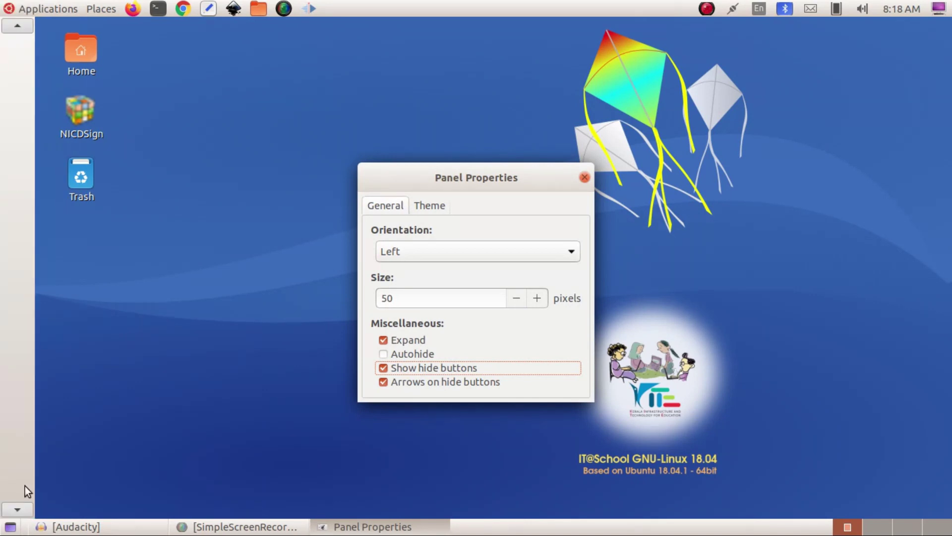
left_click(383, 369)
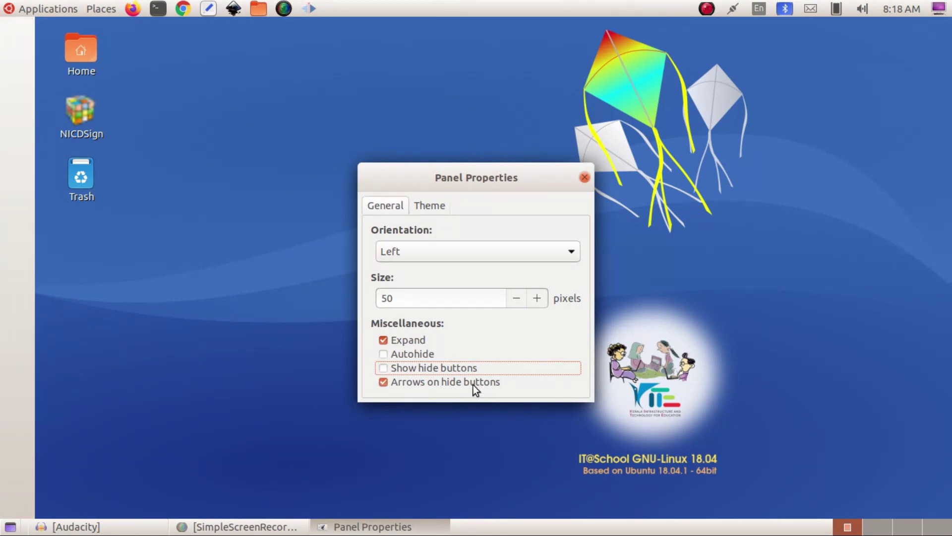
left_click(385, 382)
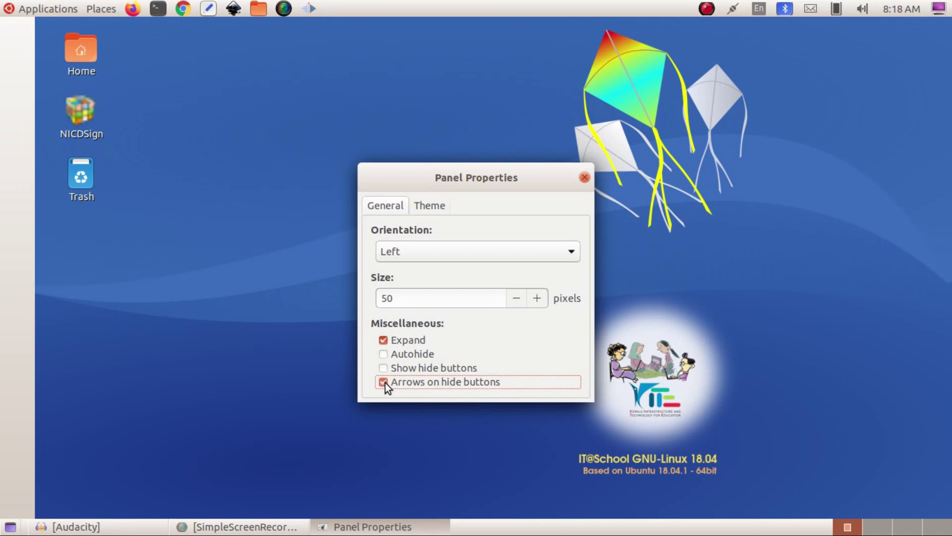
- Enable a background color for the new panel and set it to the medium dark red swatch
left_click(433, 207)
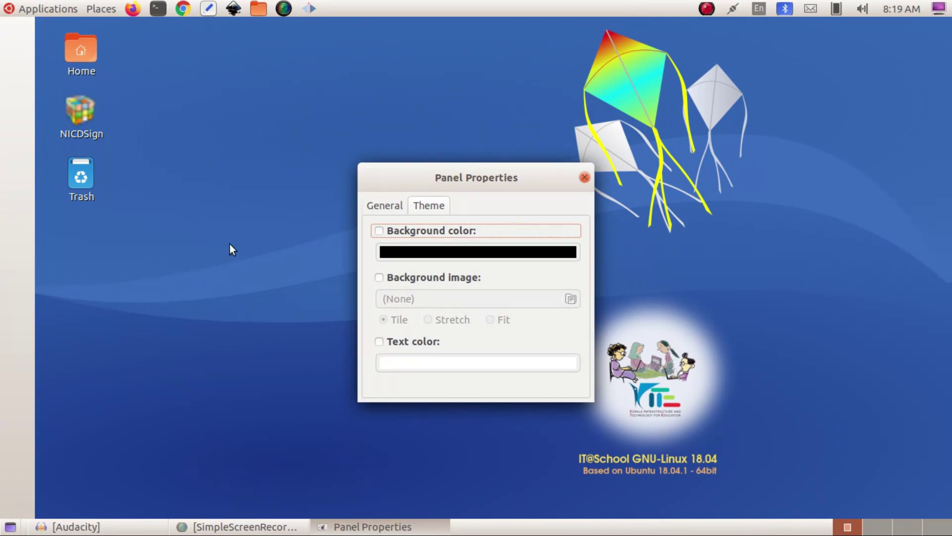
left_click(380, 231)
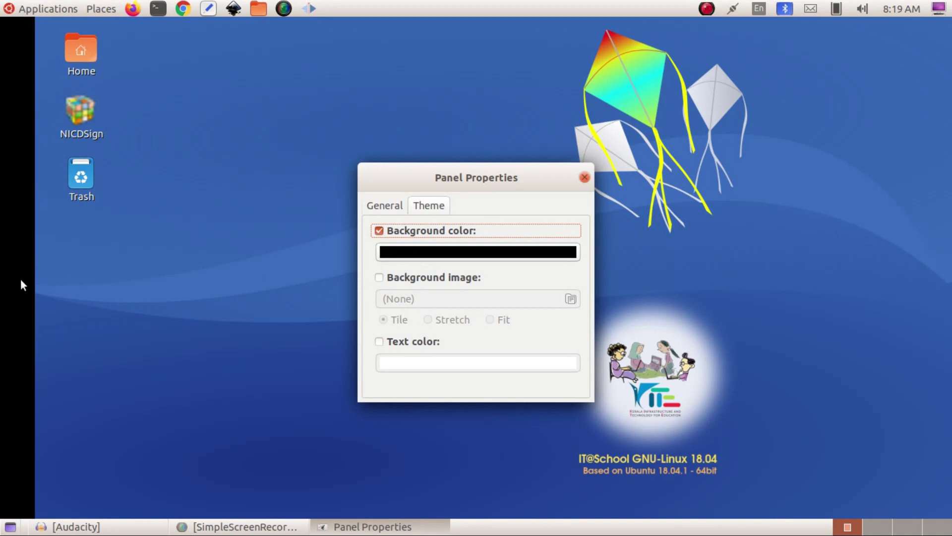
left_click(436, 254)
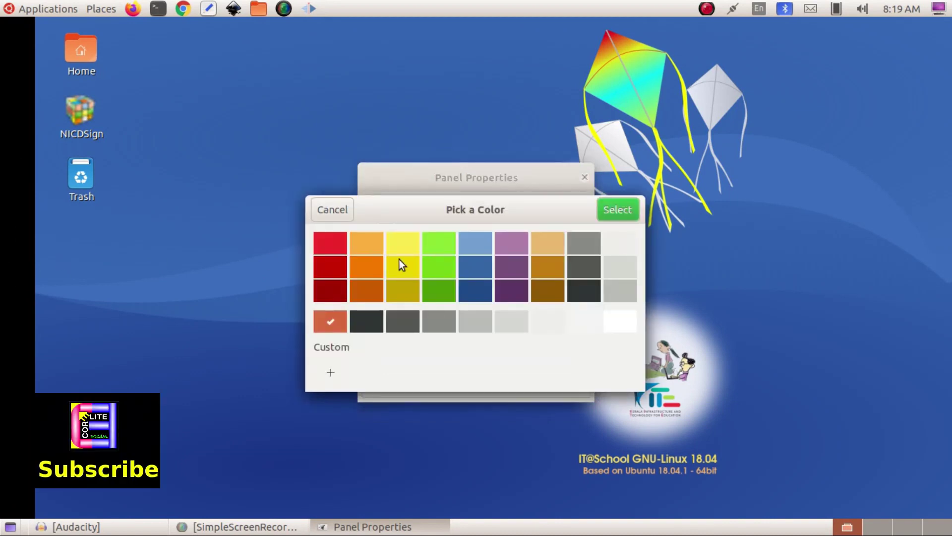
left_click(325, 270)
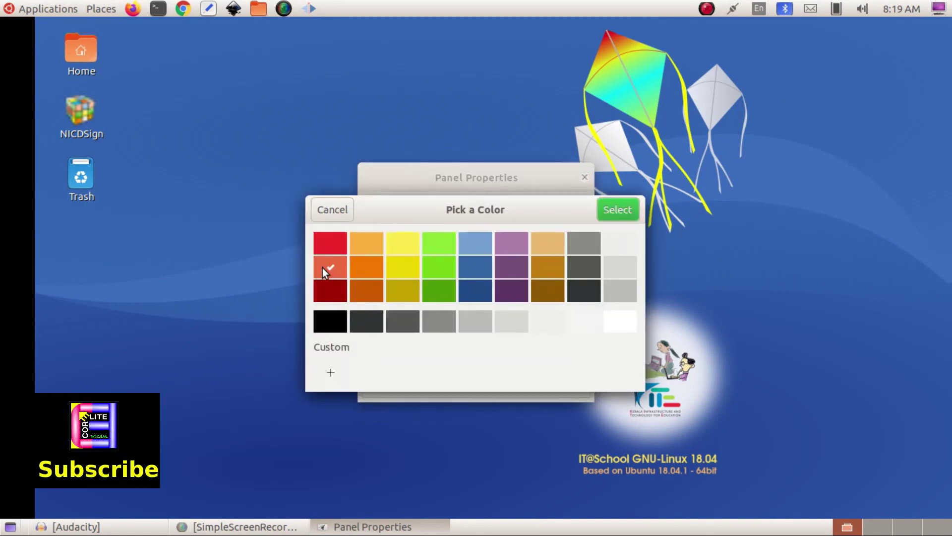
left_click(615, 214)
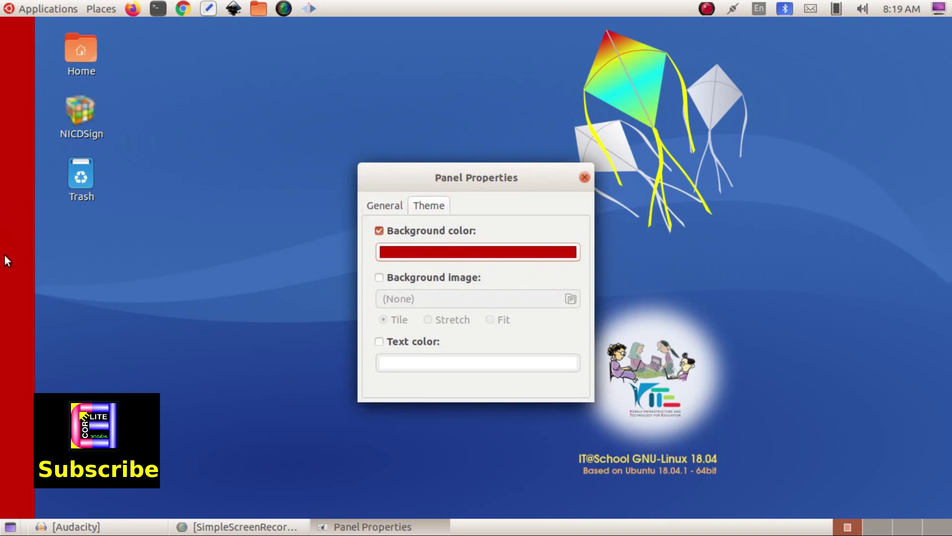
- Replace the new panel's background color with the background image red-orange-wrinkled-texture-background.jpg from the Pictures folder
left_click(379, 278)
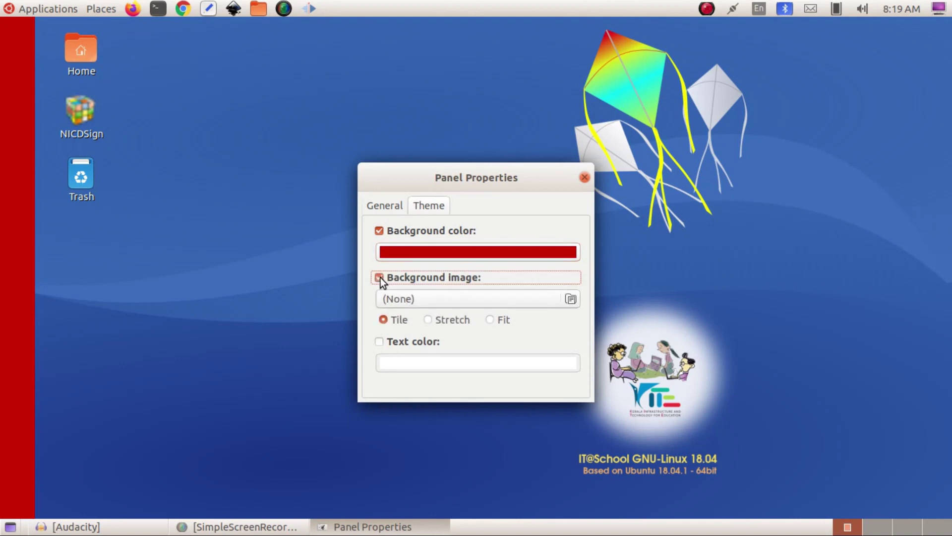
left_click(379, 230)
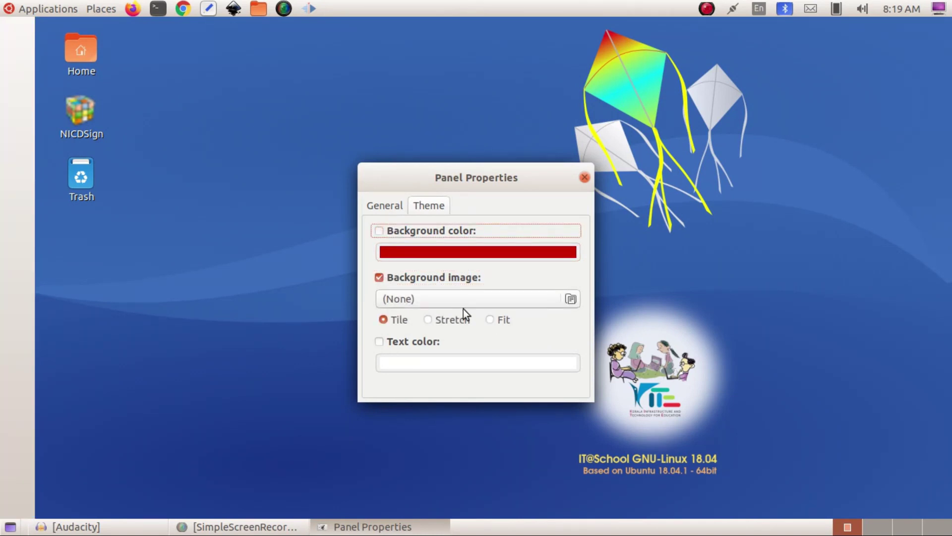
left_click(570, 301)
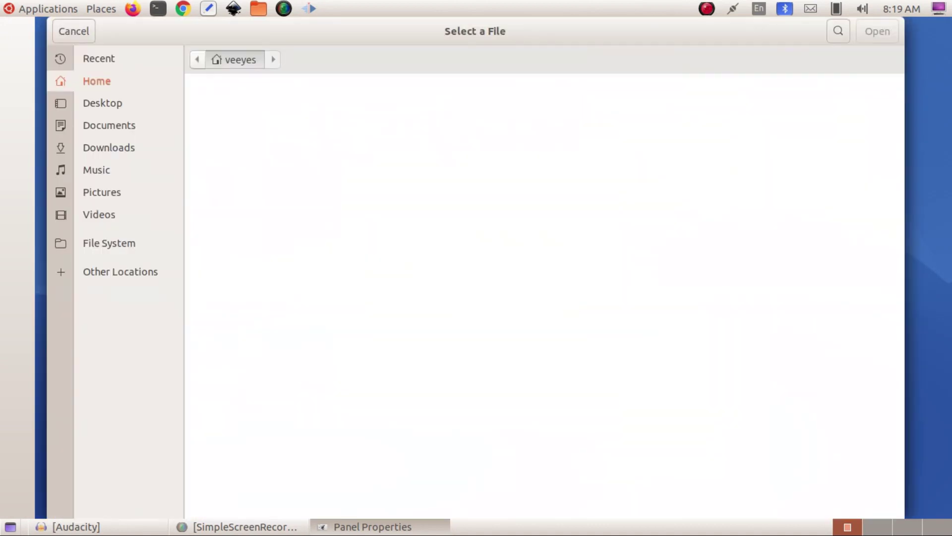
left_click(95, 191)
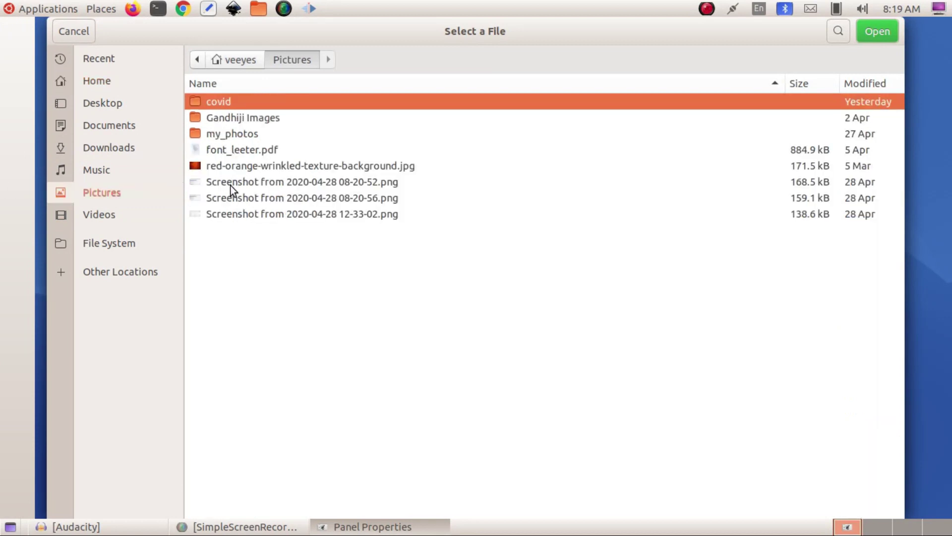
double_click(254, 133)
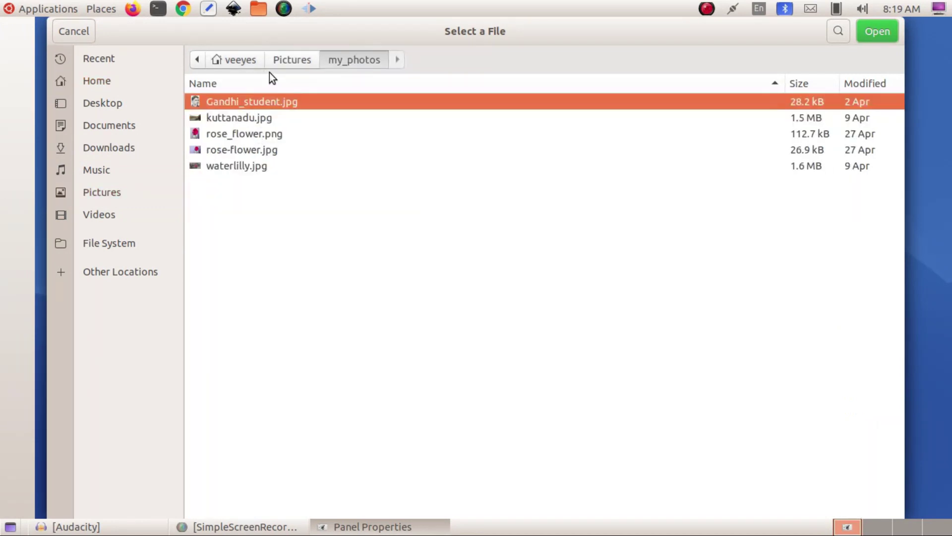
left_click(291, 62)
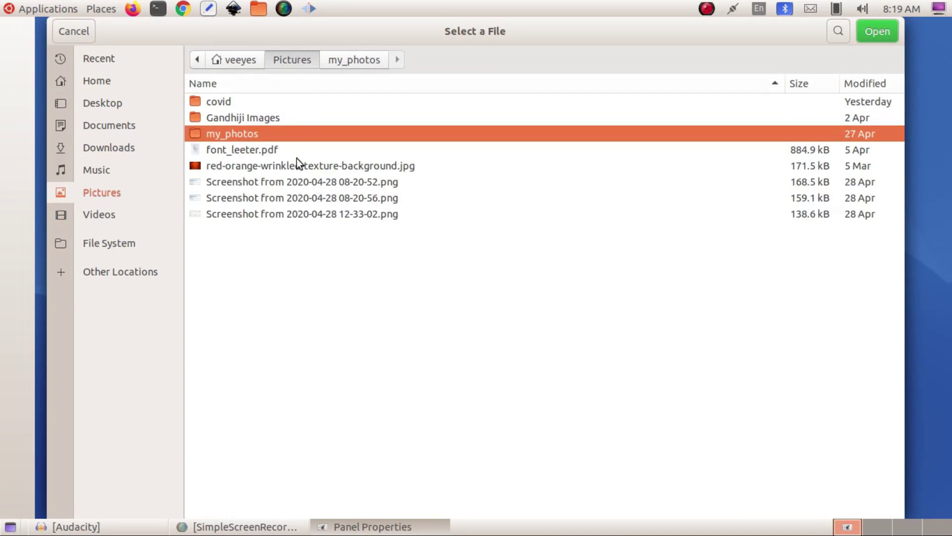
left_click(247, 169)
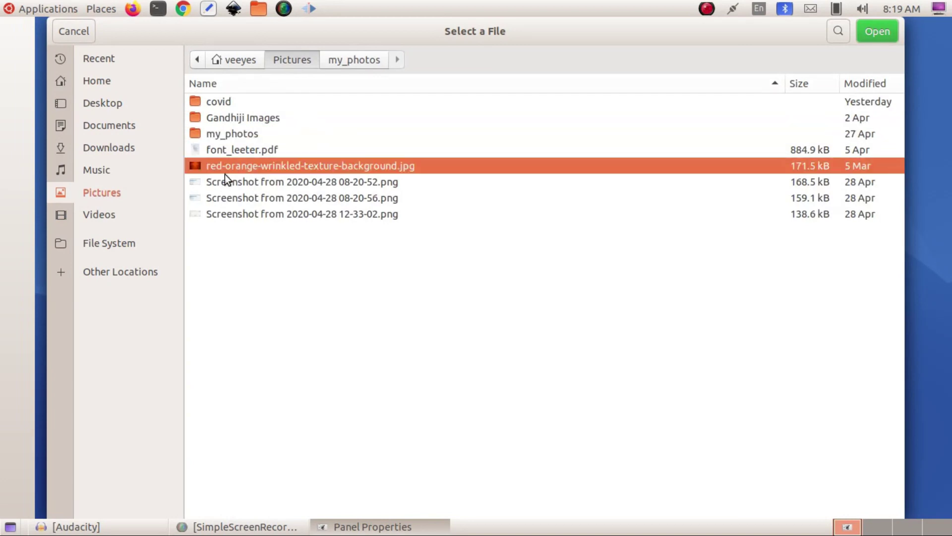
left_click(868, 37)
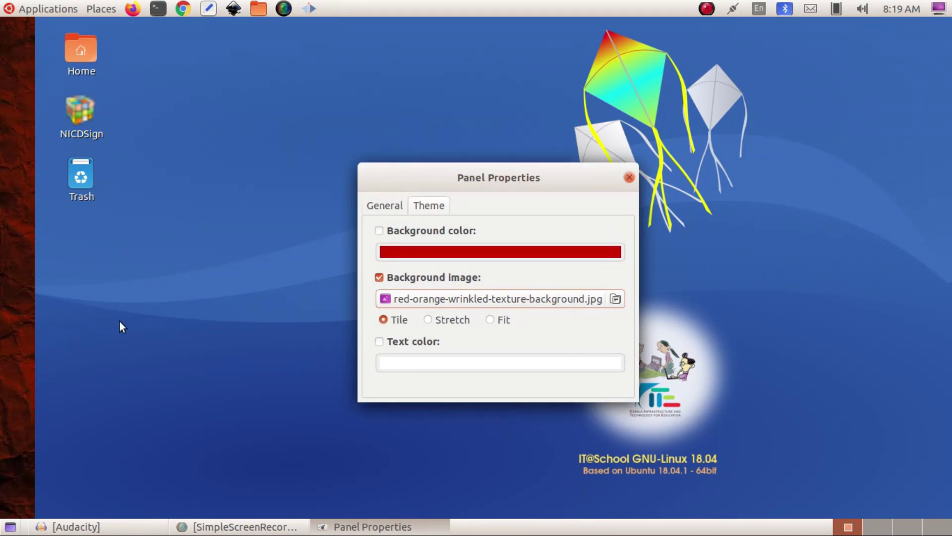
- Disable the new panel's background image, enable its text color option, and close the panel properties
left_click(379, 278)
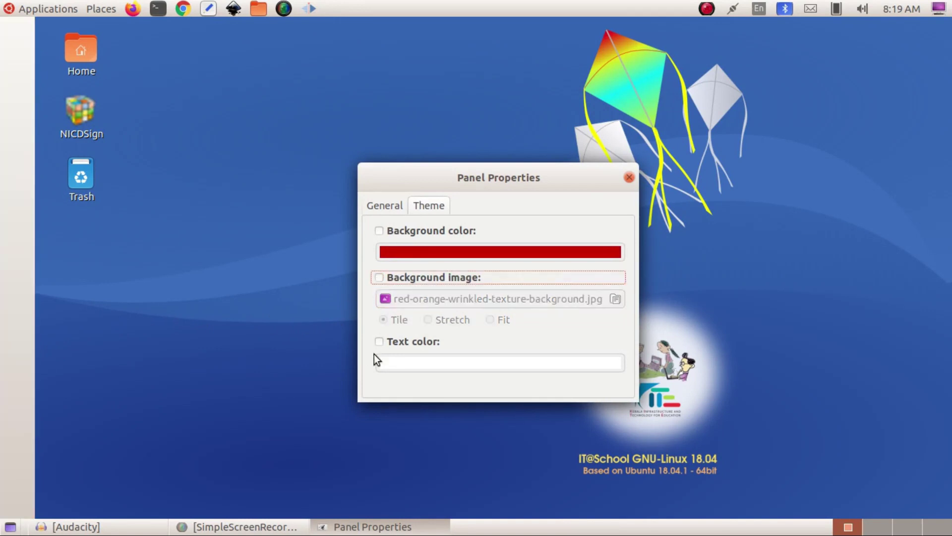
left_click(379, 341)
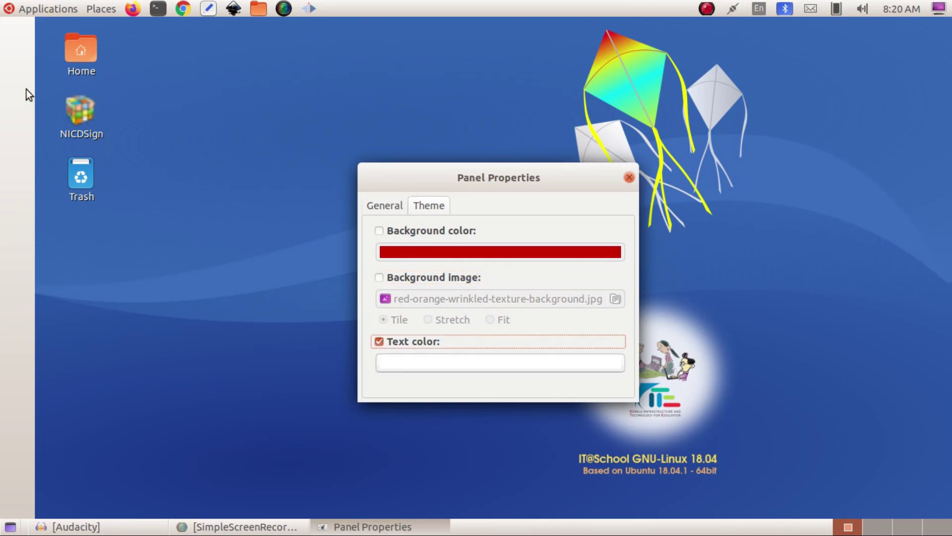
left_click(629, 178)
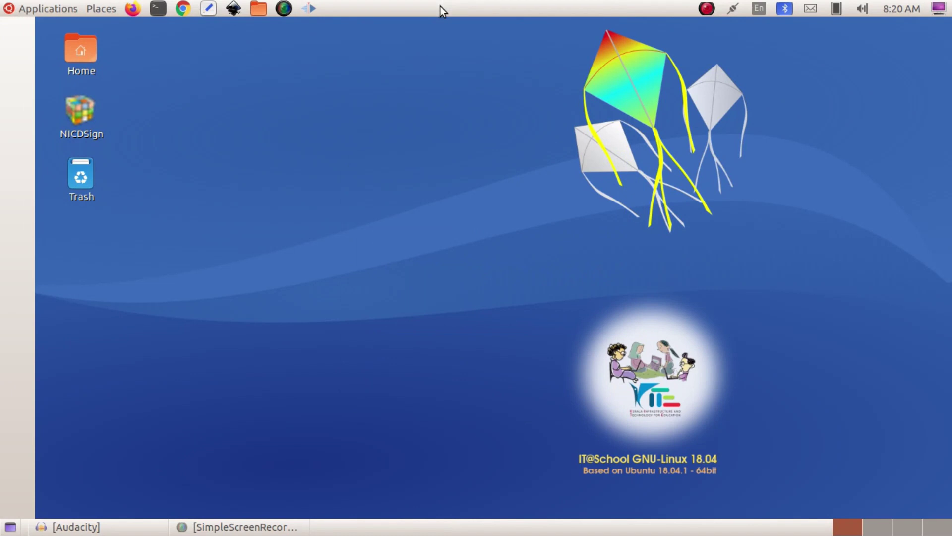
- Try the middle red swatch as the top panel's text color, then disable the text color and close the properties
right_click(440, 6)
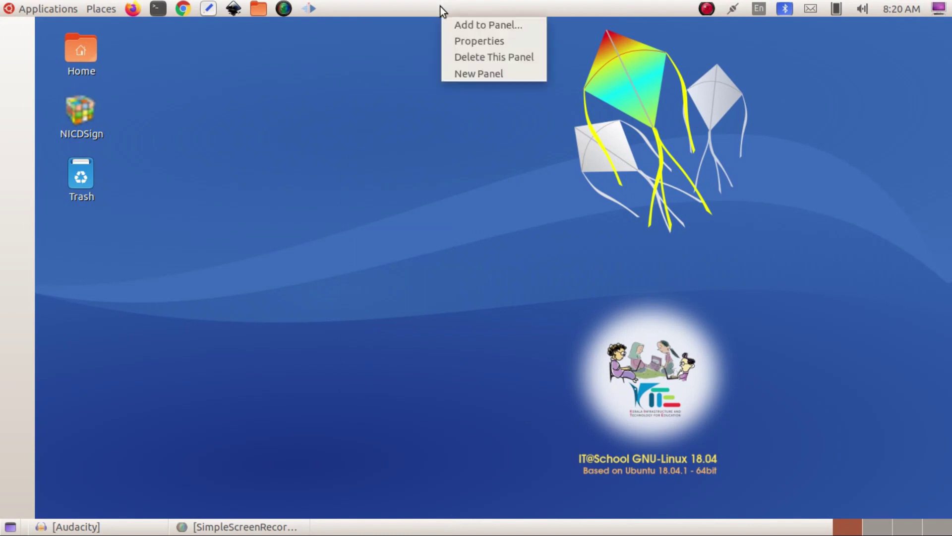
left_click(465, 41)
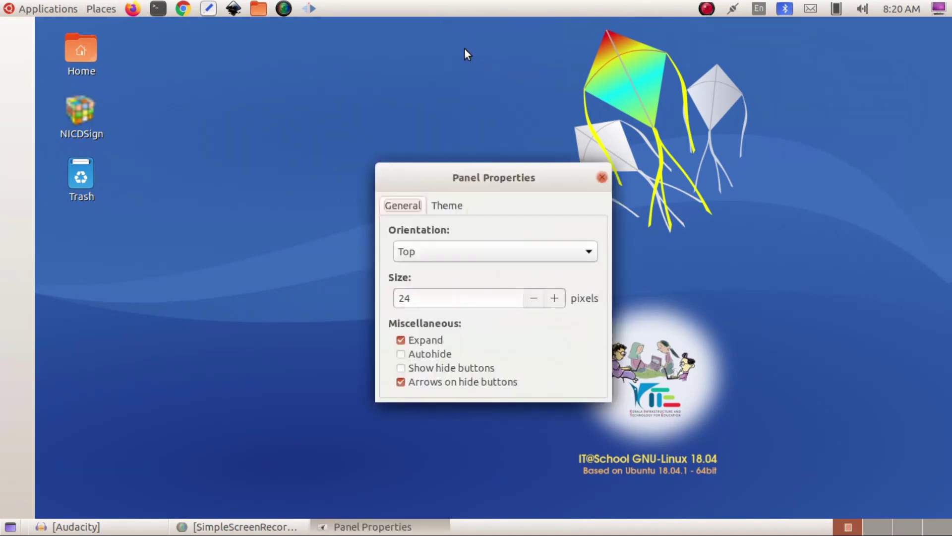
left_click(446, 205)
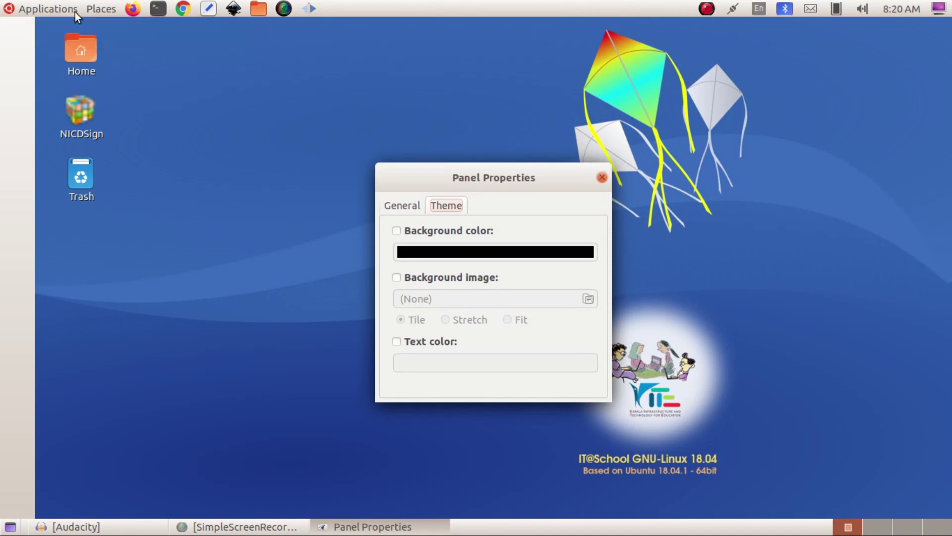
left_click(400, 340)
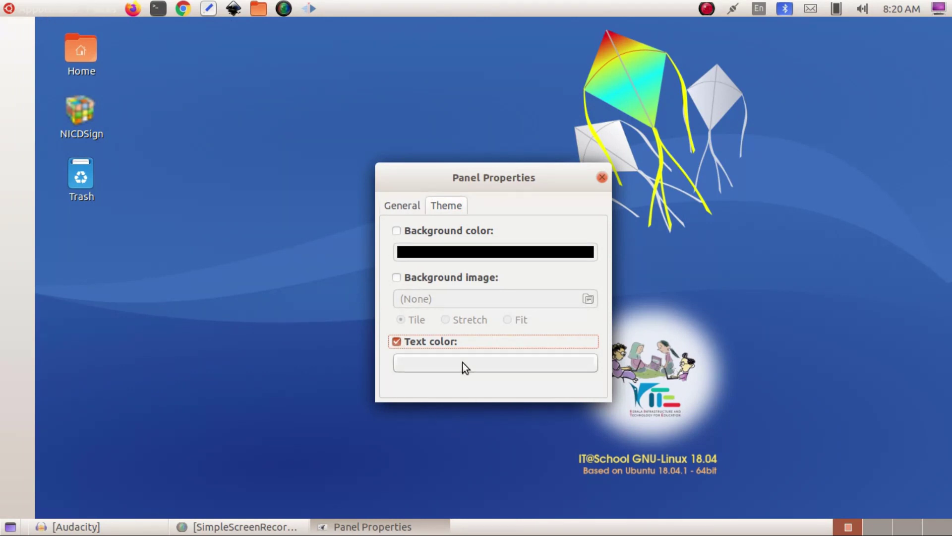
left_click(501, 361)
left_click(346, 267)
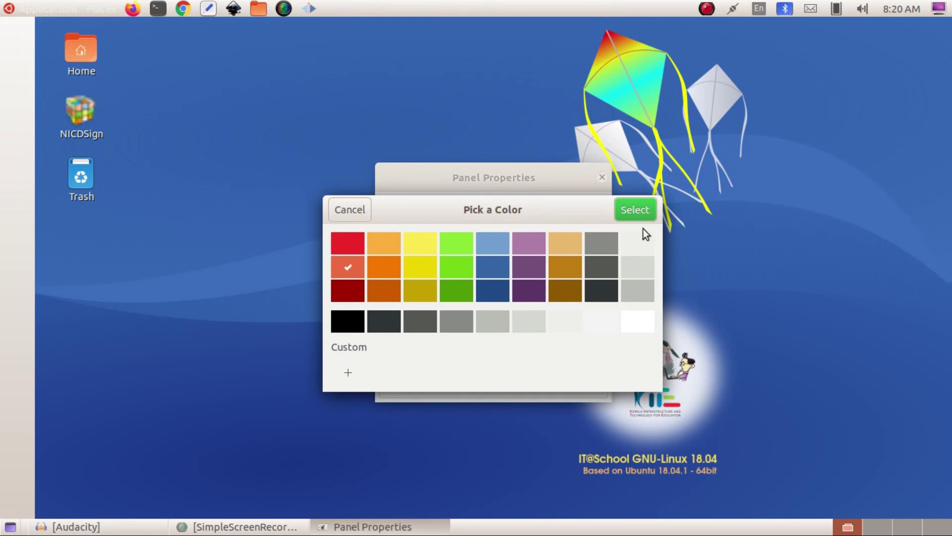
left_click(636, 210)
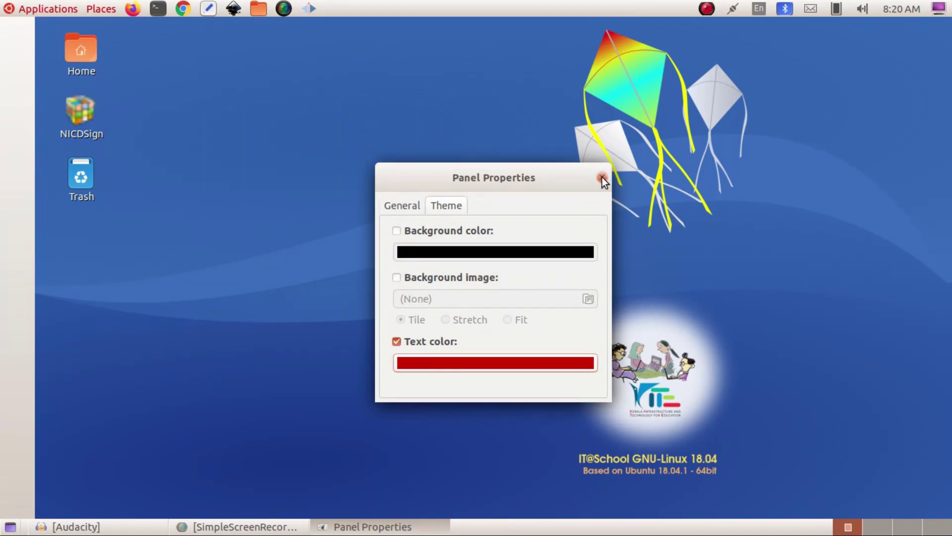
left_click(396, 342)
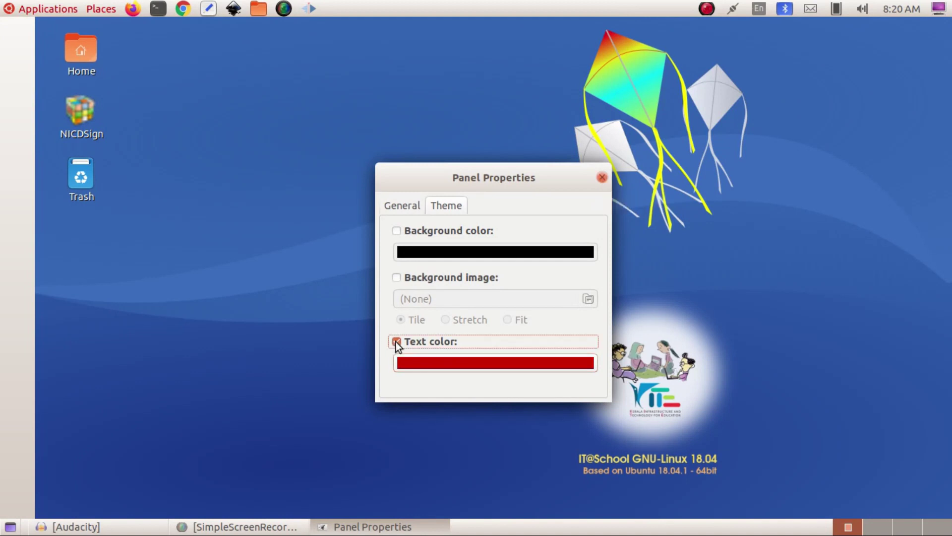
left_click(602, 177)
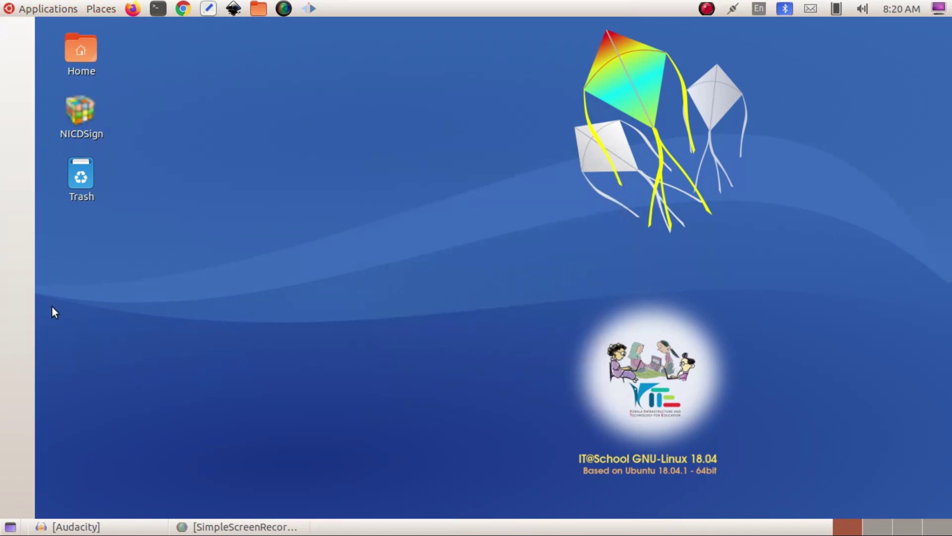
- Delete the new vertical panel along the desktop's left edge
right_click(17, 273)
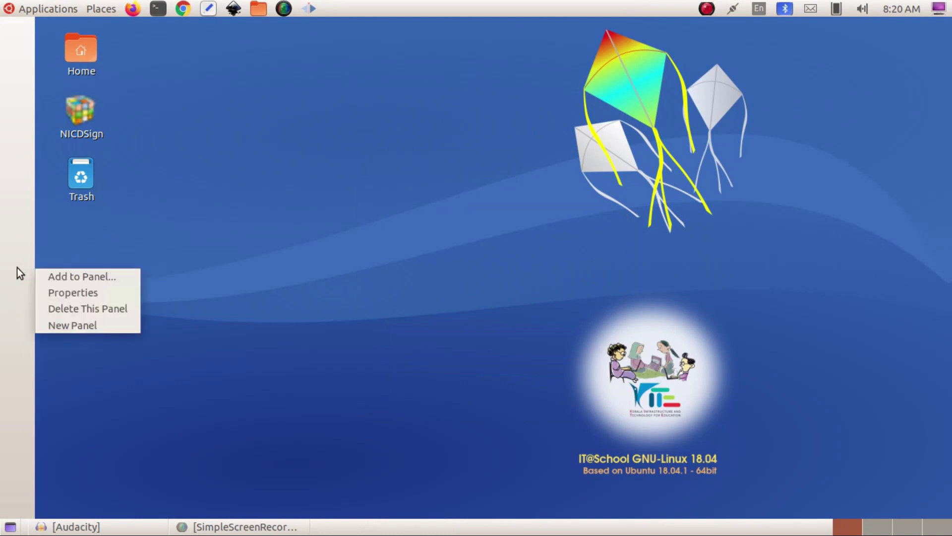
left_click(84, 308)
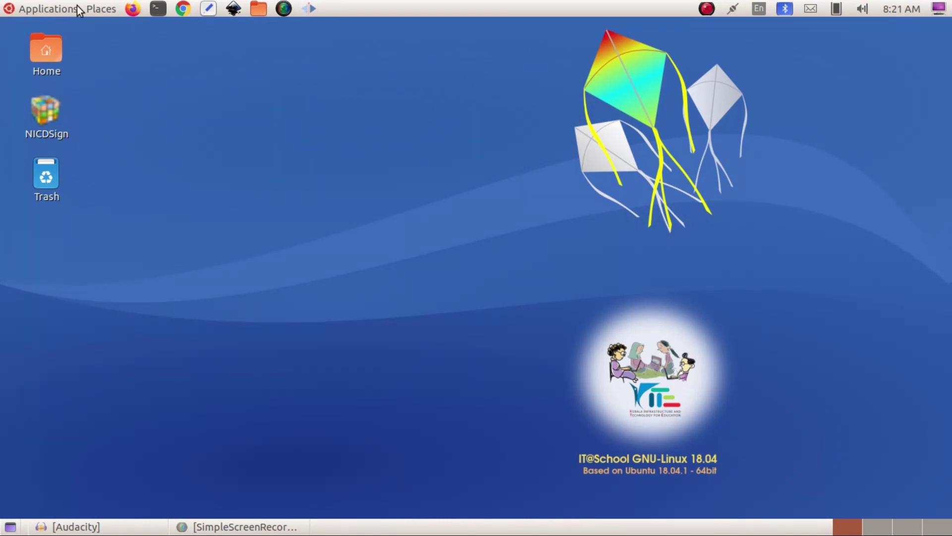
left_click(52, 10)
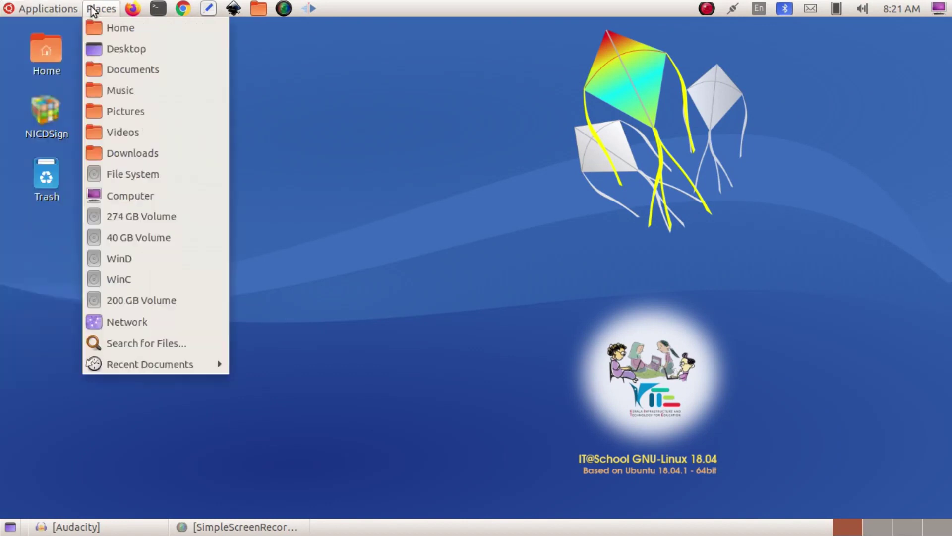
mouse_move(101, 9)
left_click(569, 25)
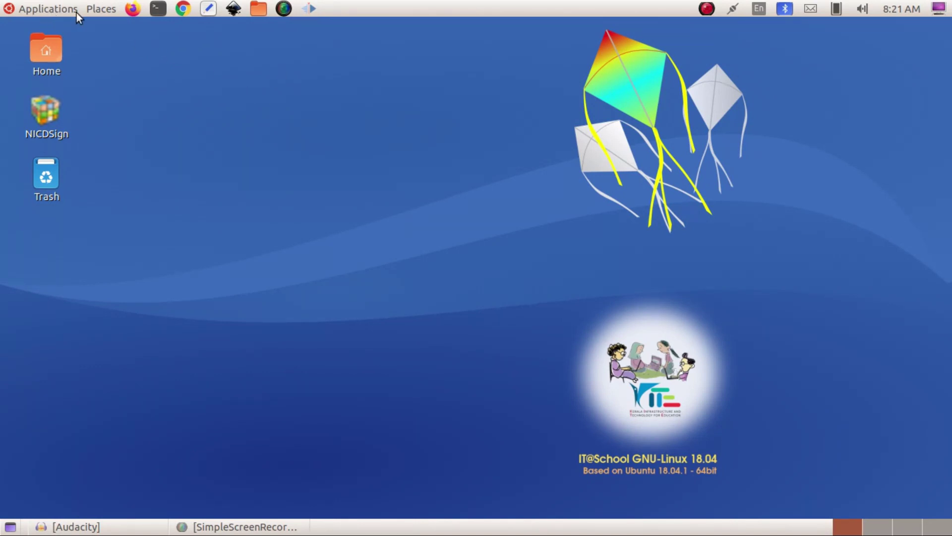
- Add a second Menu Bar item to the top panel and close the Add to Panel dialog
right_click(498, 9)
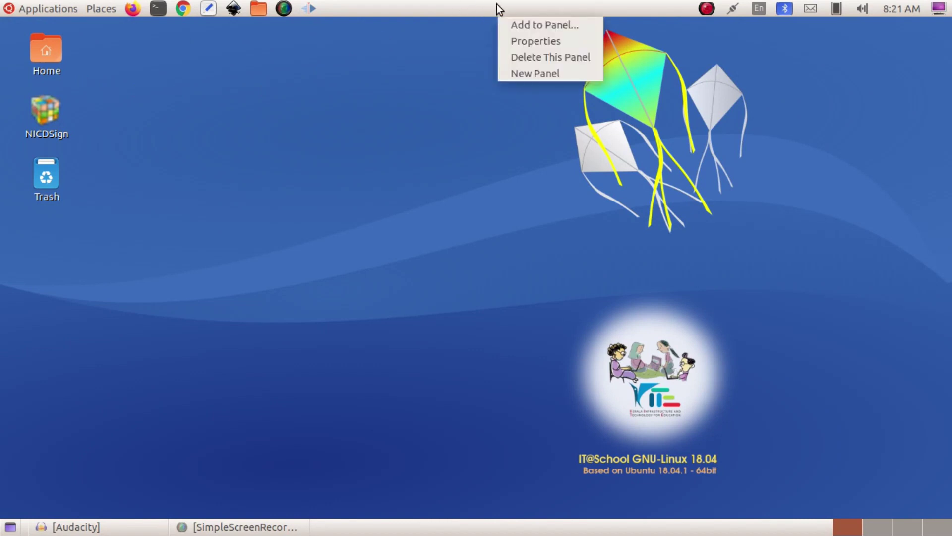
left_click(525, 25)
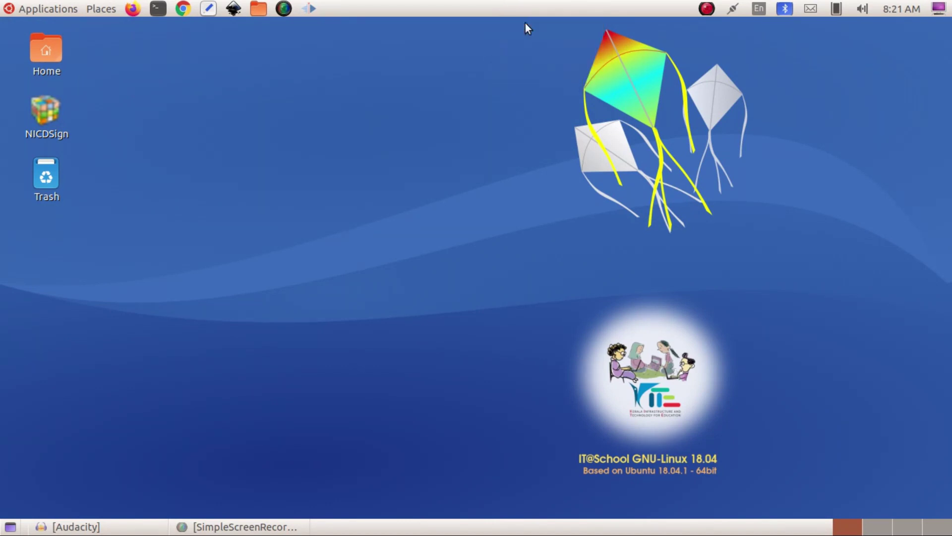
left_click_drag(343, 75, 661, 122)
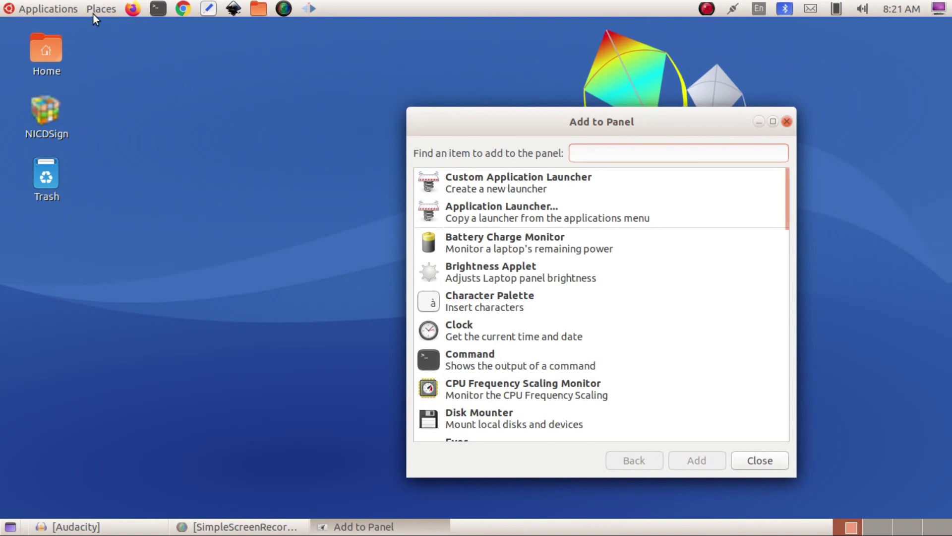
scroll(574, 292, "down", 6)
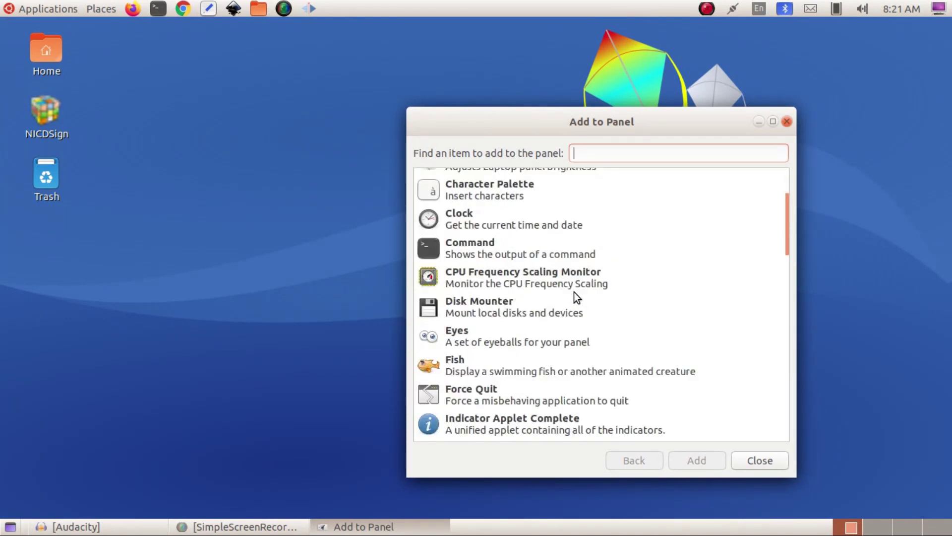
scroll(573, 292, "down", 3)
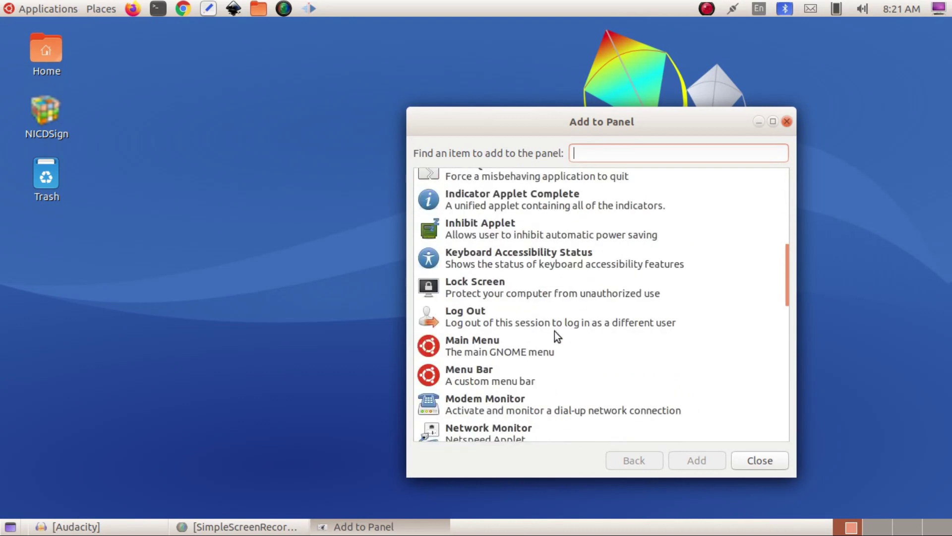
left_click(467, 373)
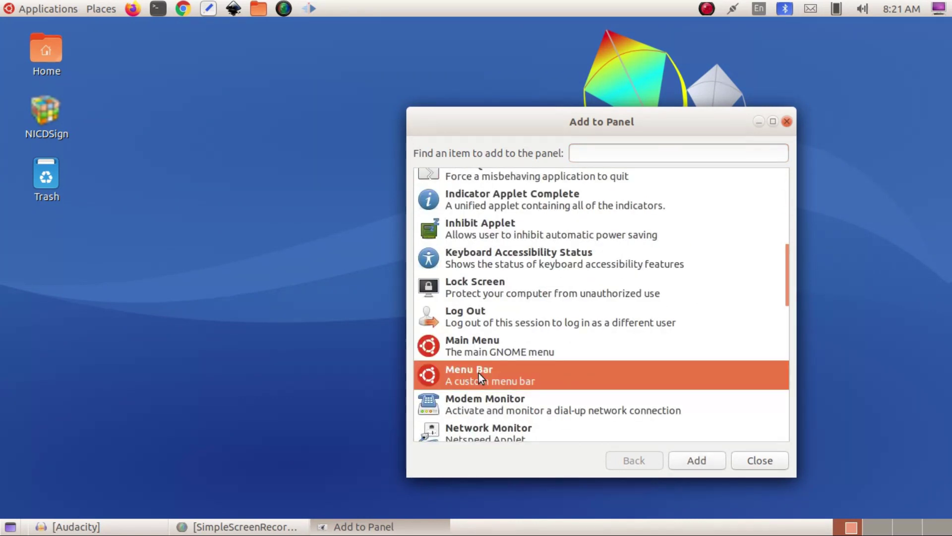
left_click(698, 464)
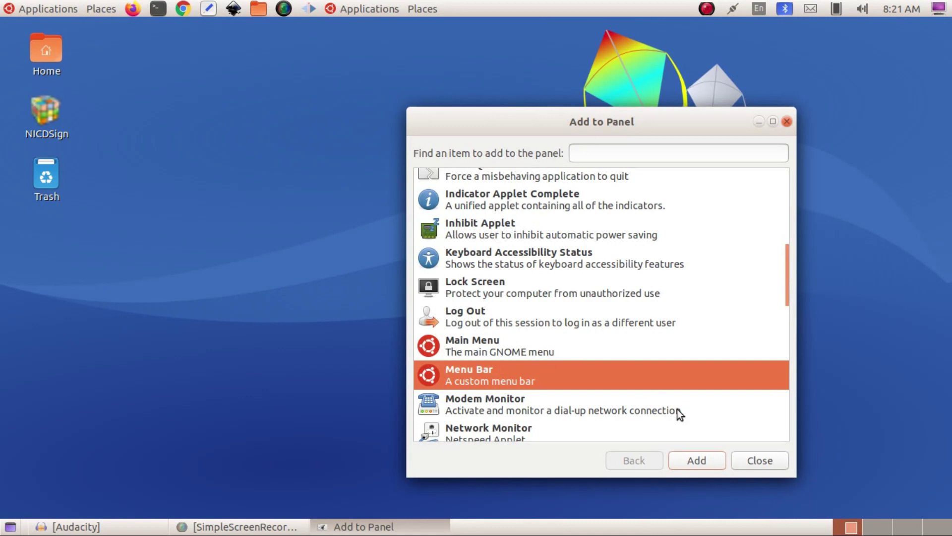
left_click(756, 462)
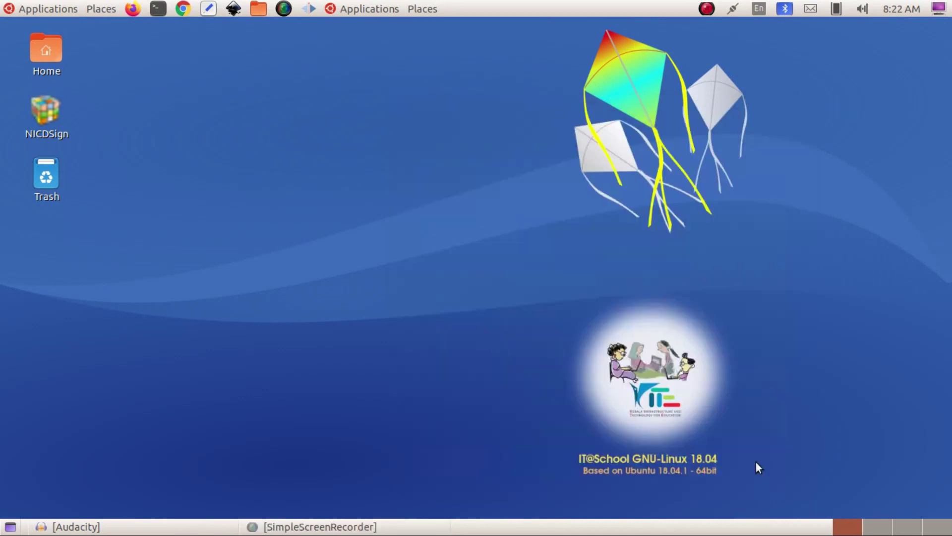
- Move the duplicate Menu Bar item to the middle of the top panel and remove it from the panel
right_click(378, 10)
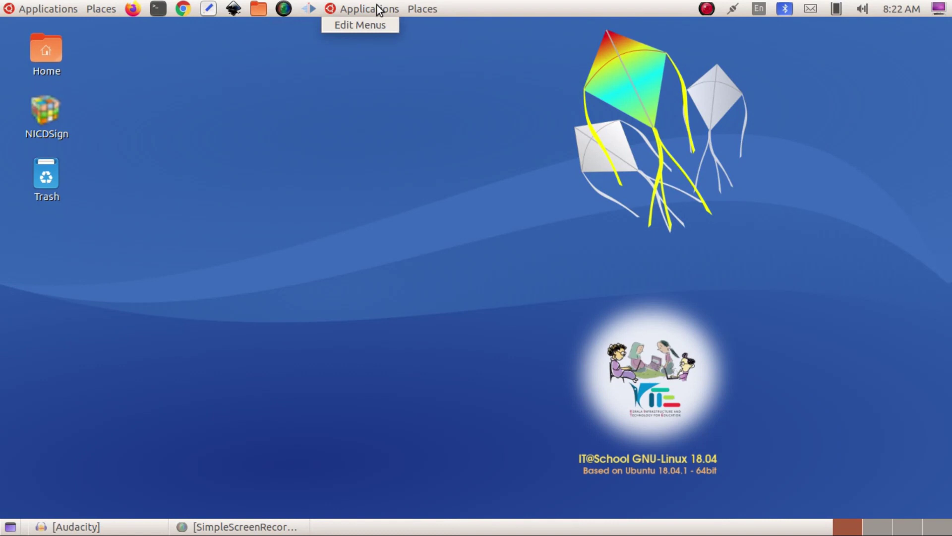
left_click(448, 57)
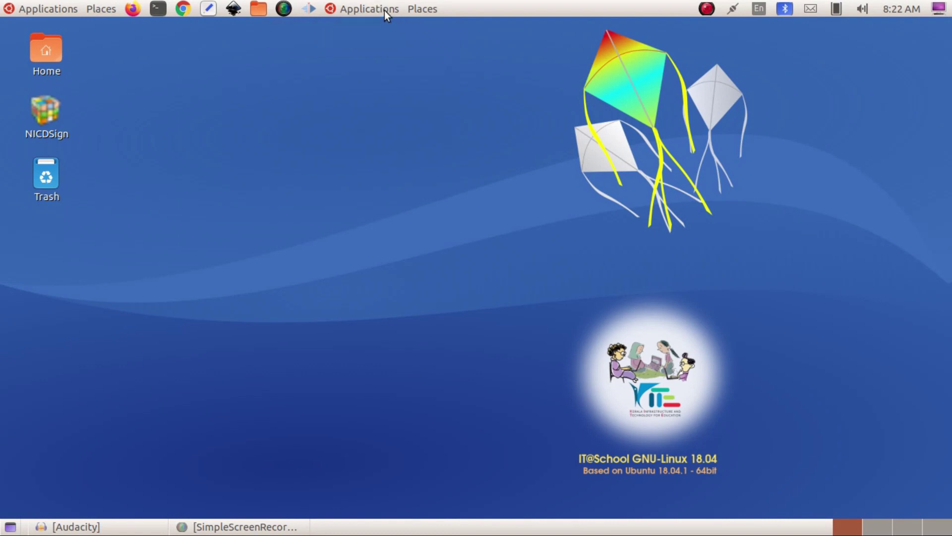
right_click(385, 10)
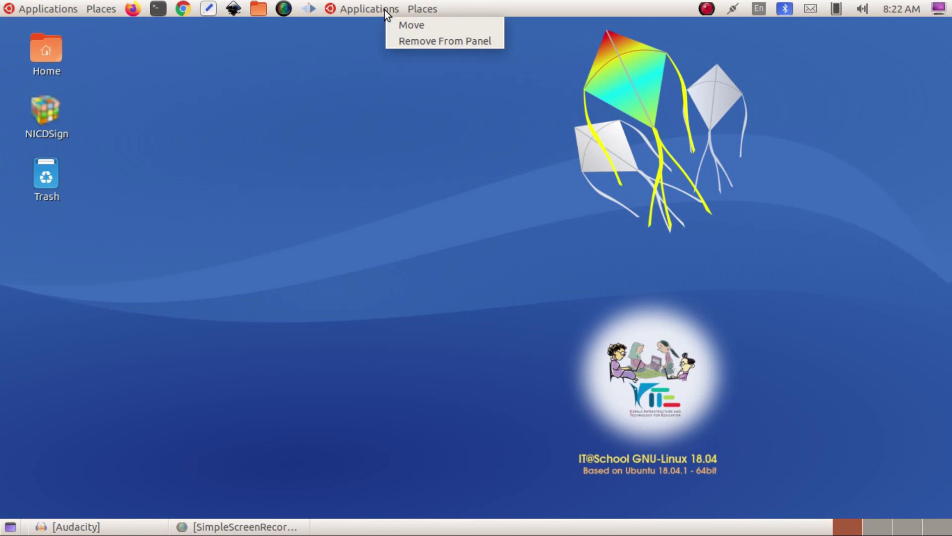
left_click(402, 24)
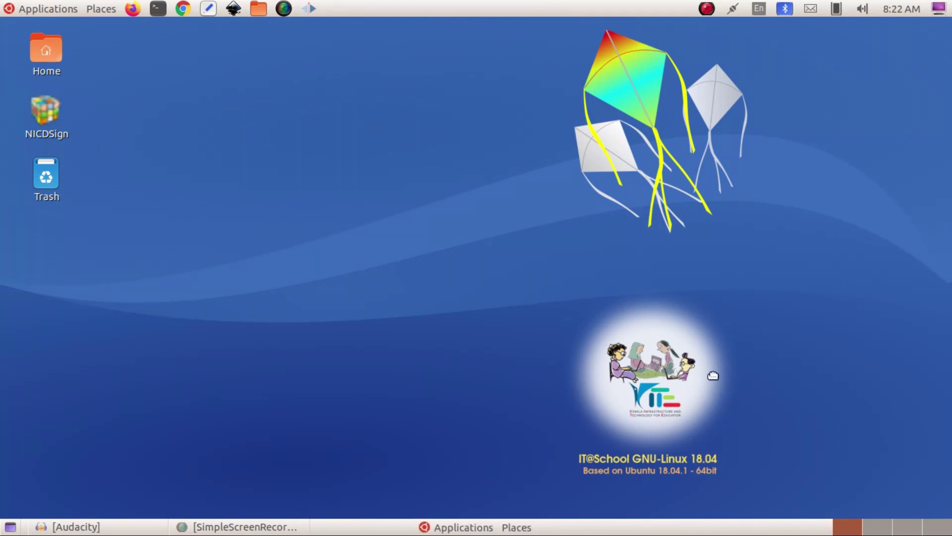
left_click(478, 8)
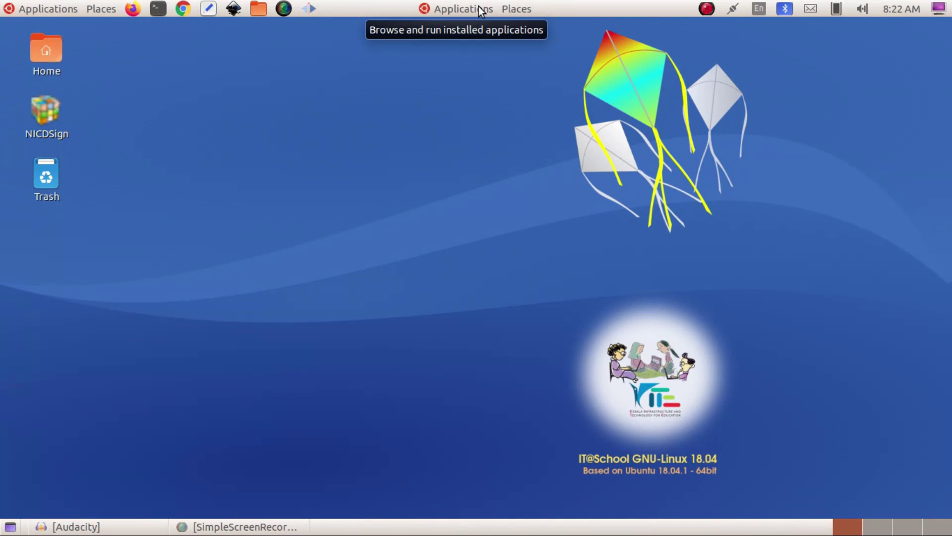
right_click(479, 10)
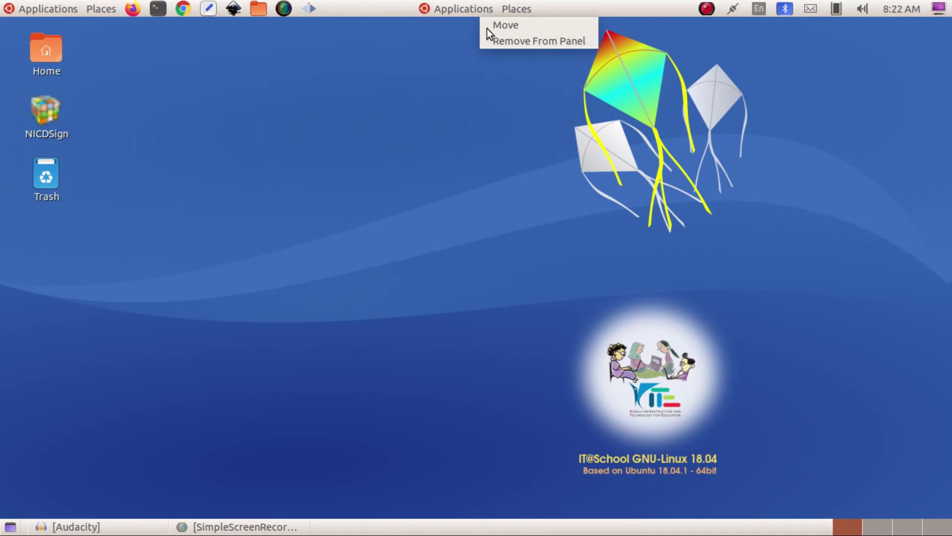
left_click(510, 41)
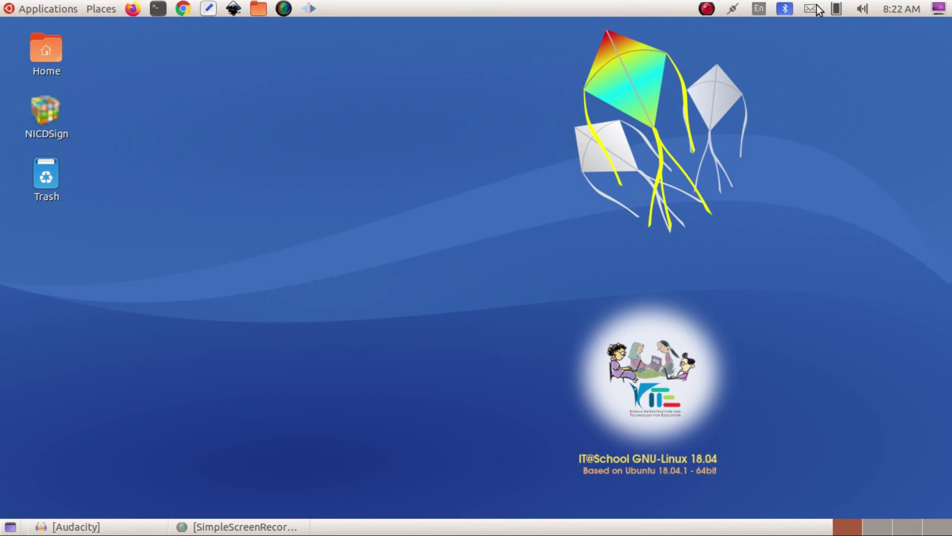
- Add a second Indicator Applet Complete to the top panel and remove that duplicate again
right_click(453, 2)
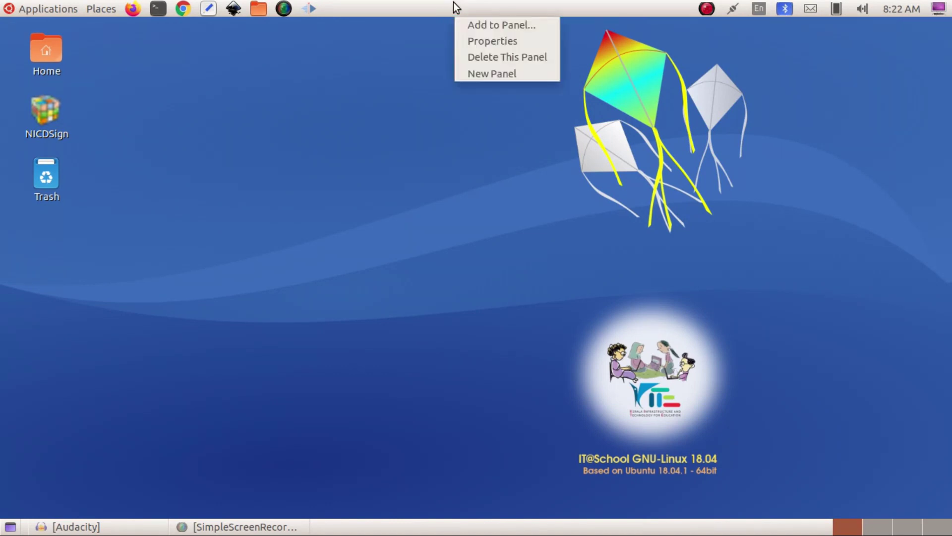
left_click(486, 28)
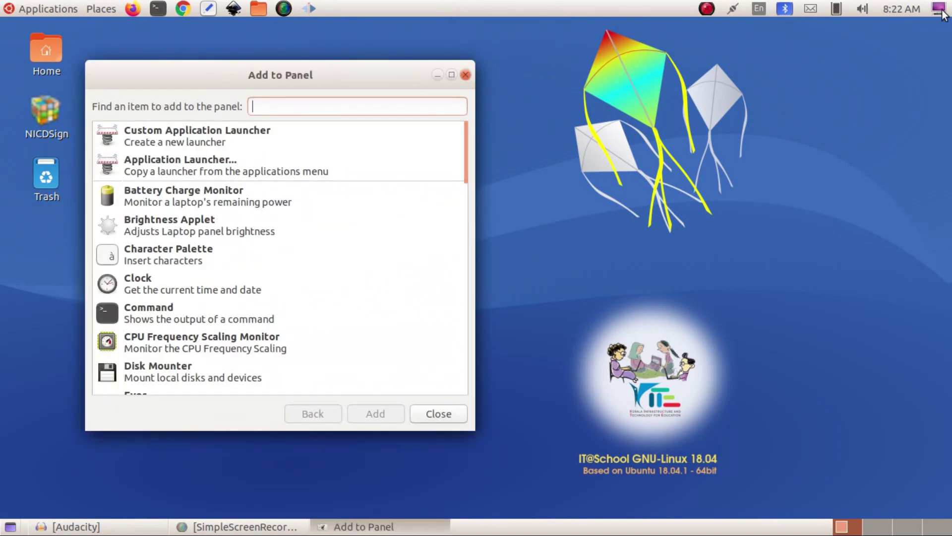
scroll(317, 276, "down", 1)
scroll(317, 275, "down", 4)
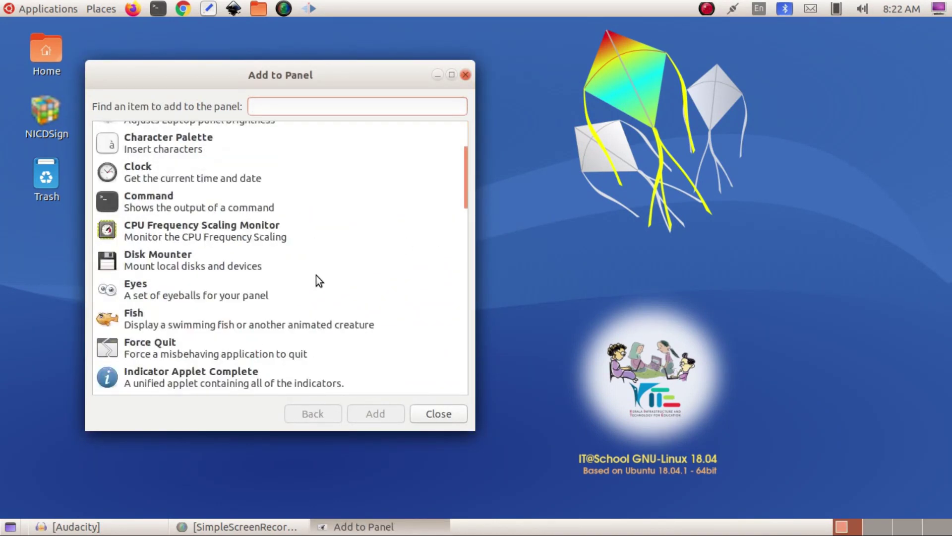
scroll(233, 297, "down", 1)
left_click(230, 297)
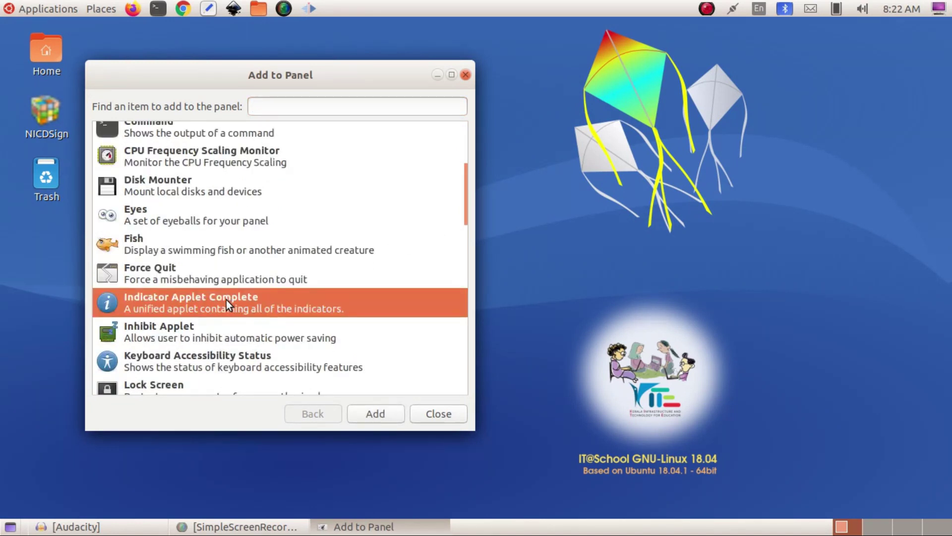
left_click(367, 413)
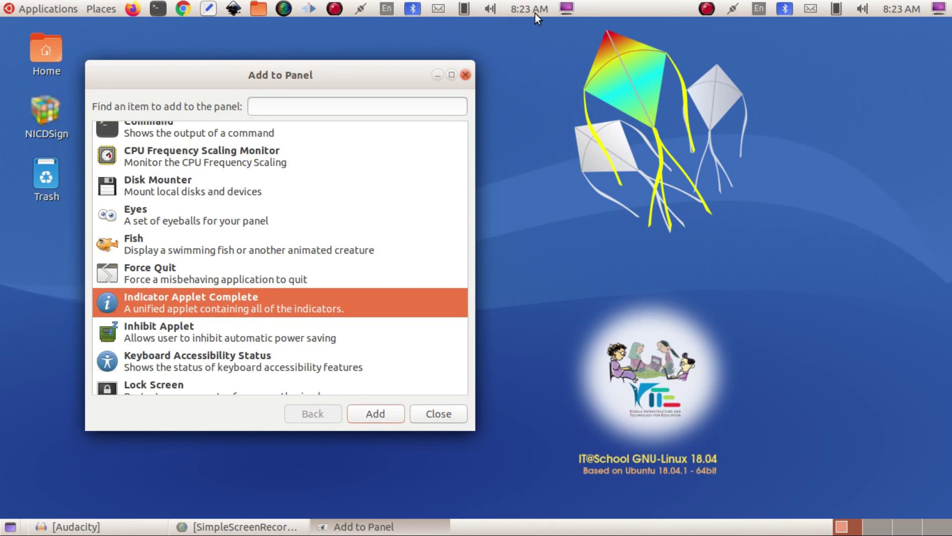
right_click(483, 7)
left_click(364, 26)
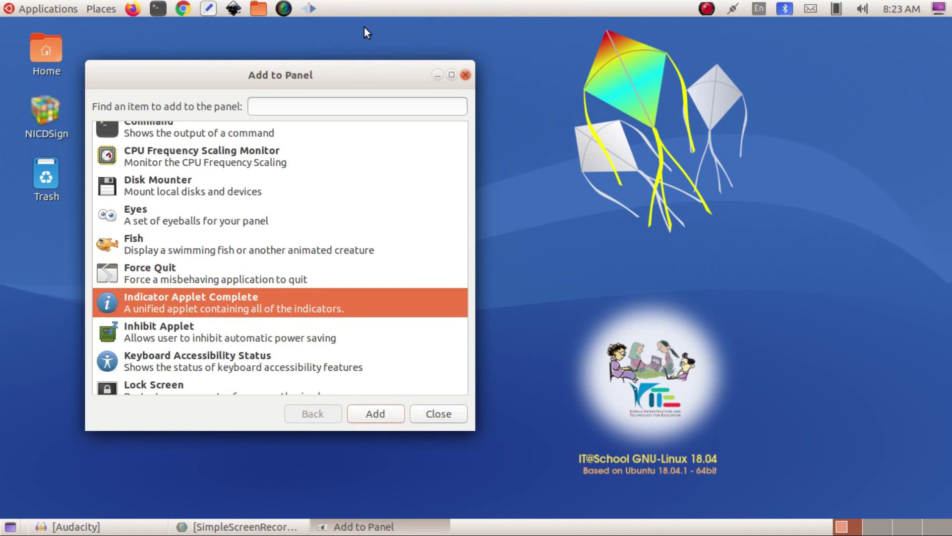
- Look through the remaining items available for the panel, down to Workspace Switcher, and close the Add to Panel dialog
scroll(335, 244, "down", 3)
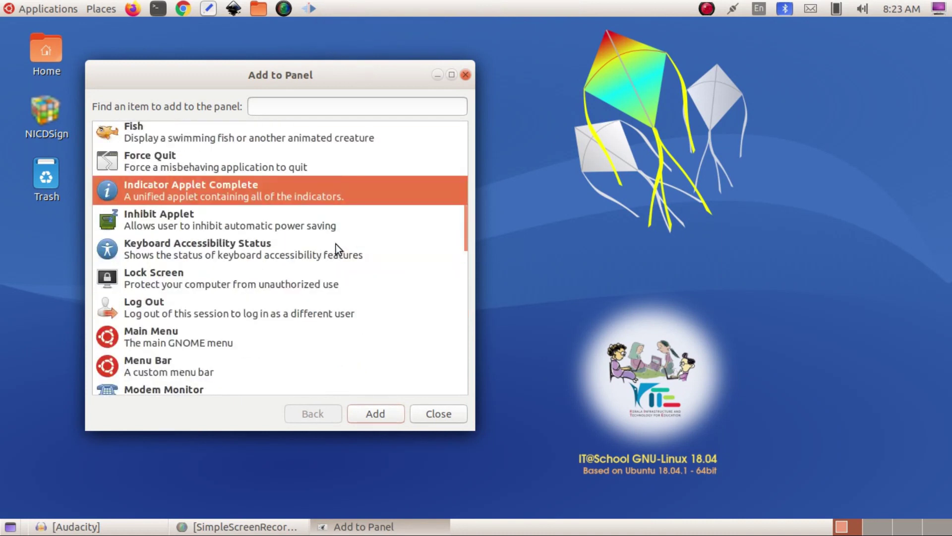
scroll(336, 244, "down", 4)
scroll(329, 245, "down", 1)
scroll(325, 246, "down", 8)
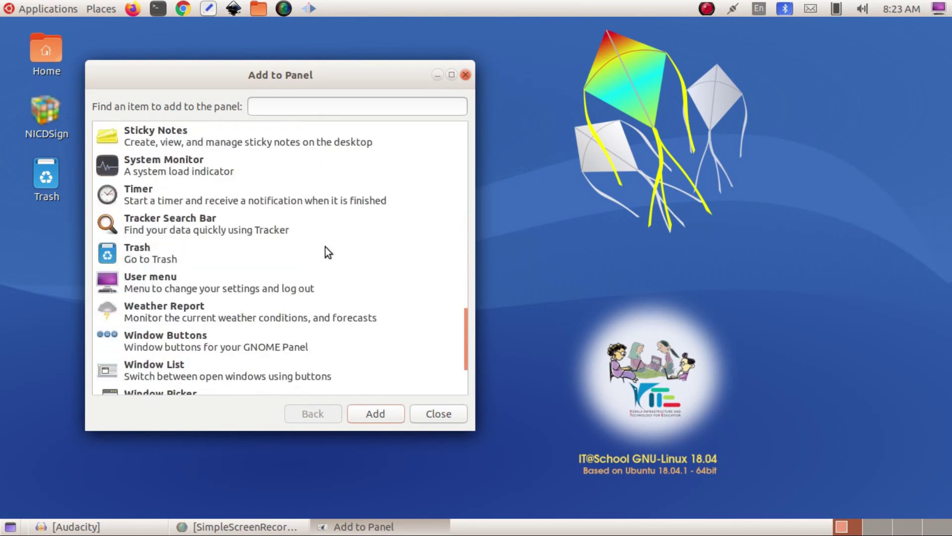
scroll(326, 246, "down", 3)
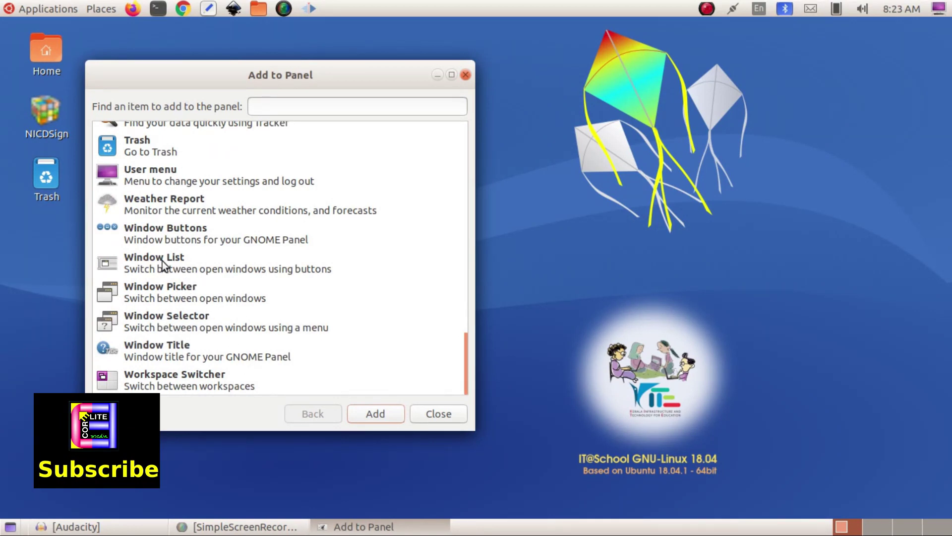
left_click(466, 75)
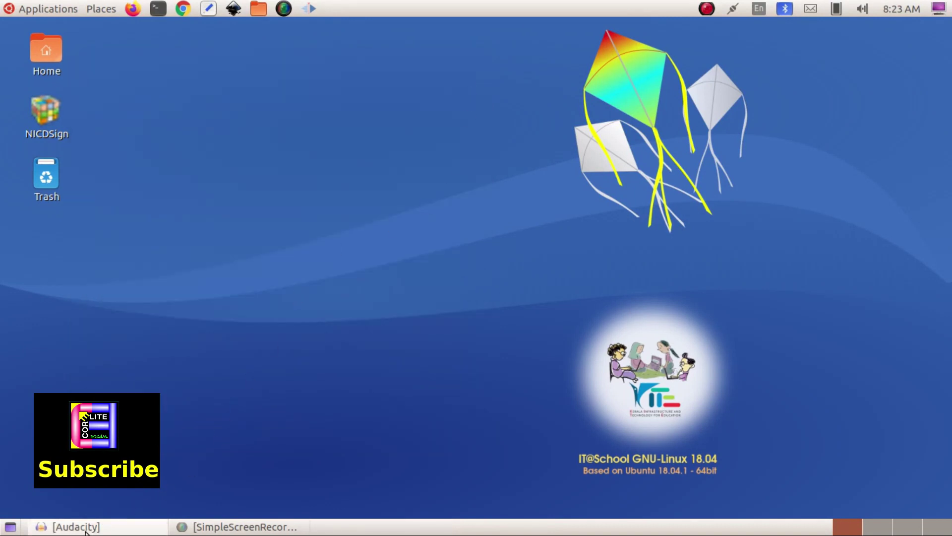
- Launch the gedit Text Editor from the Accessories applications and minimize its window
left_click(57, 9)
mouse_move(62, 20)
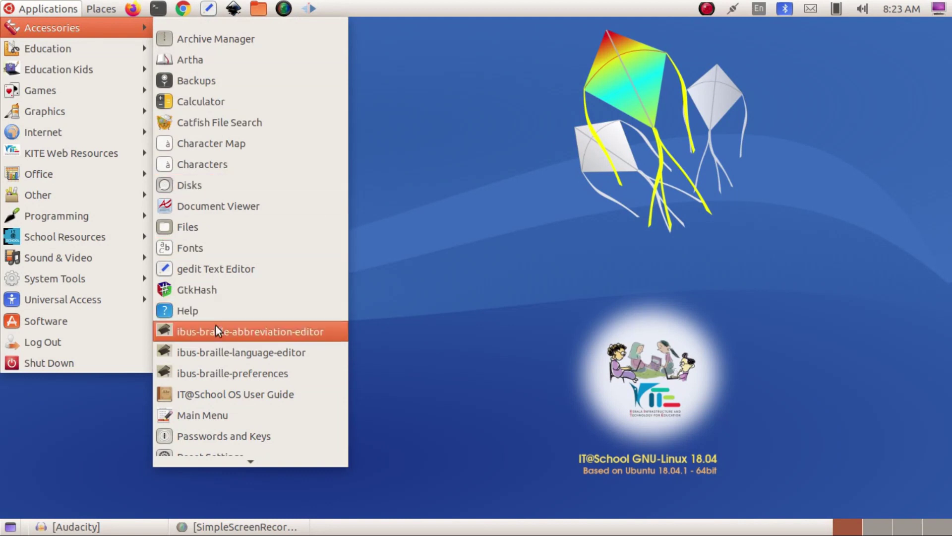
left_click(218, 267)
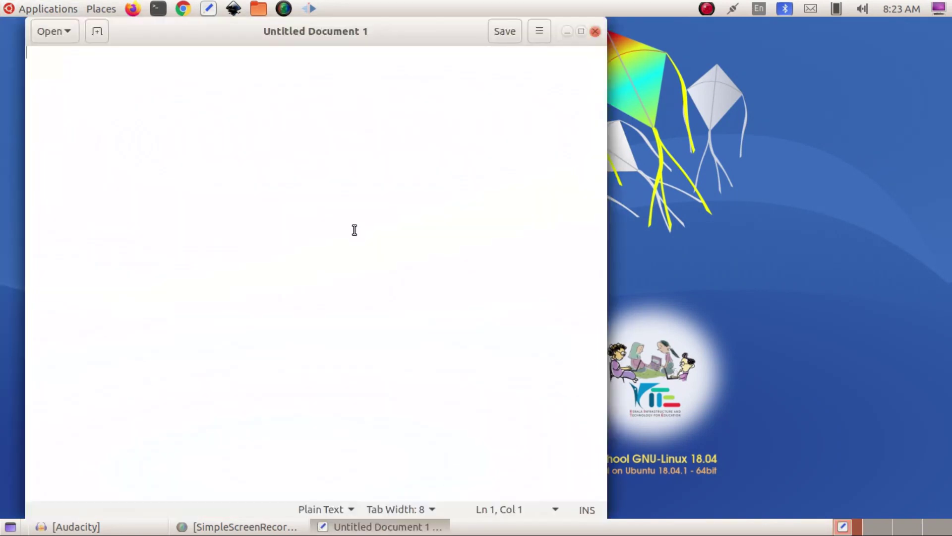
left_click(565, 34)
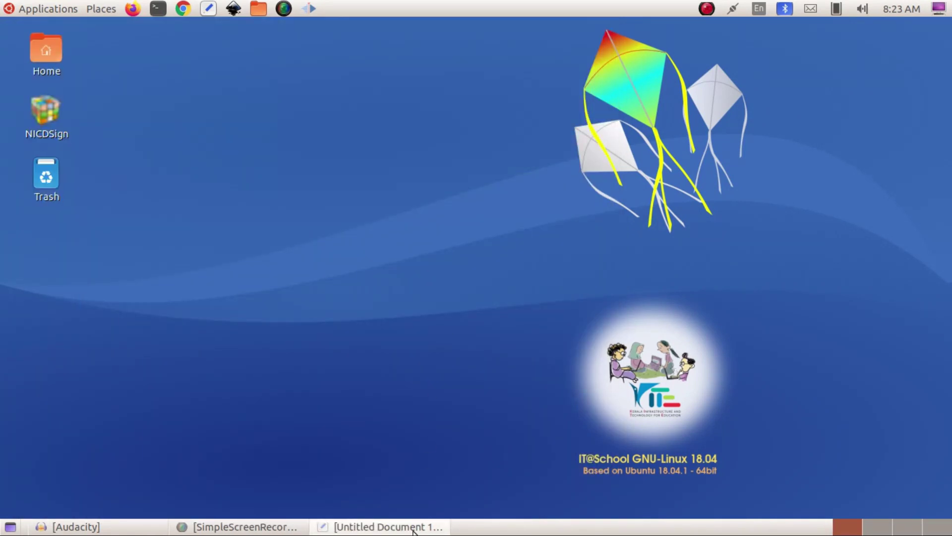
- Restore the minimized Untitled Document 1 window from the bottom panel's window list and close it
left_click(372, 528)
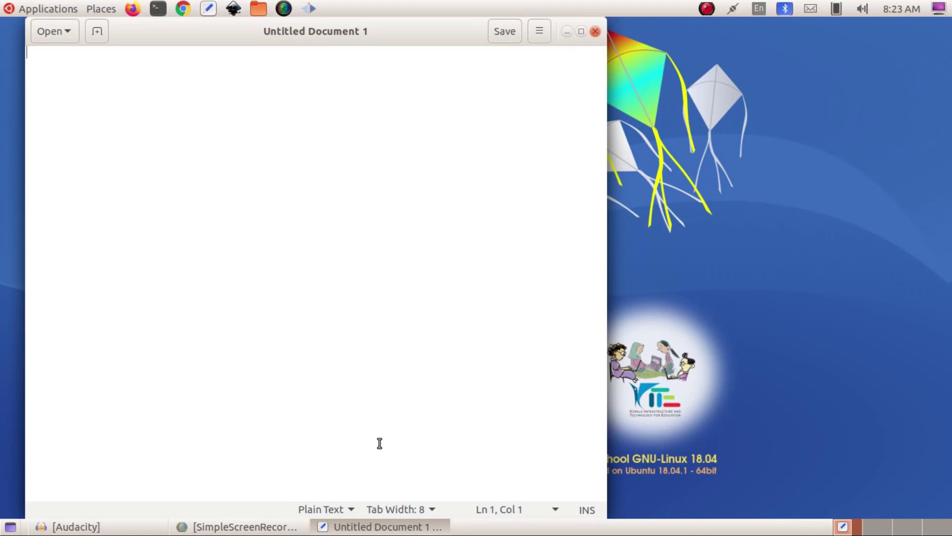
left_click(595, 32)
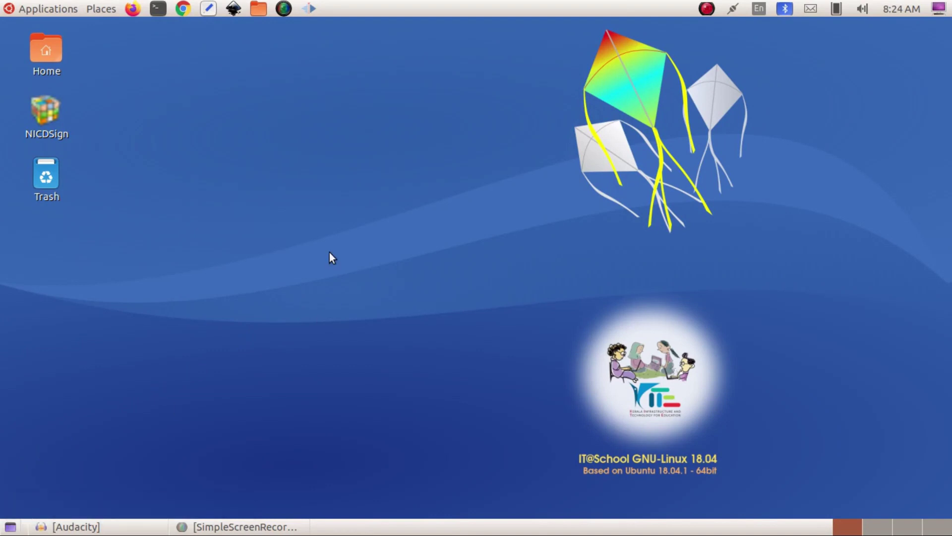
- Add a Window List item to the top panel and close the Add to Panel dialog
right_click(501, 2)
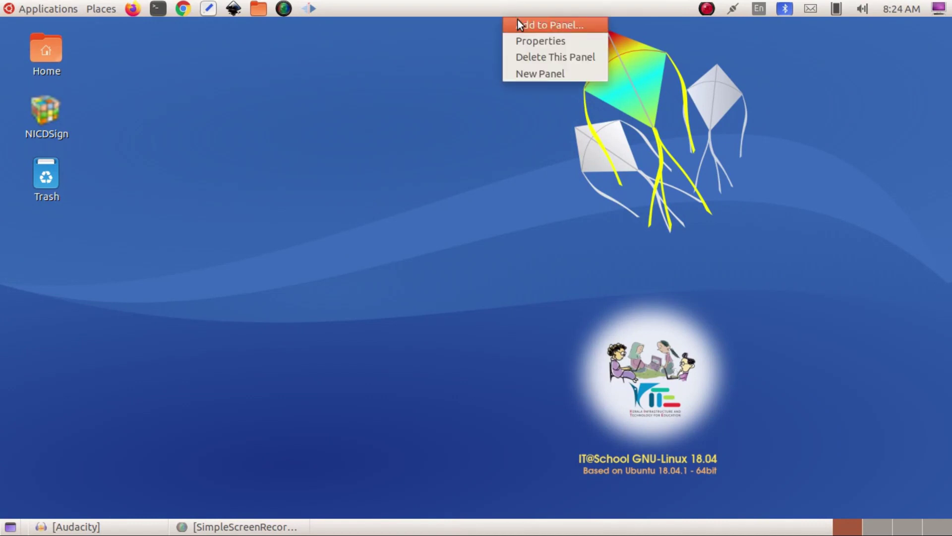
left_click(518, 21)
scroll(312, 273, "down", 10)
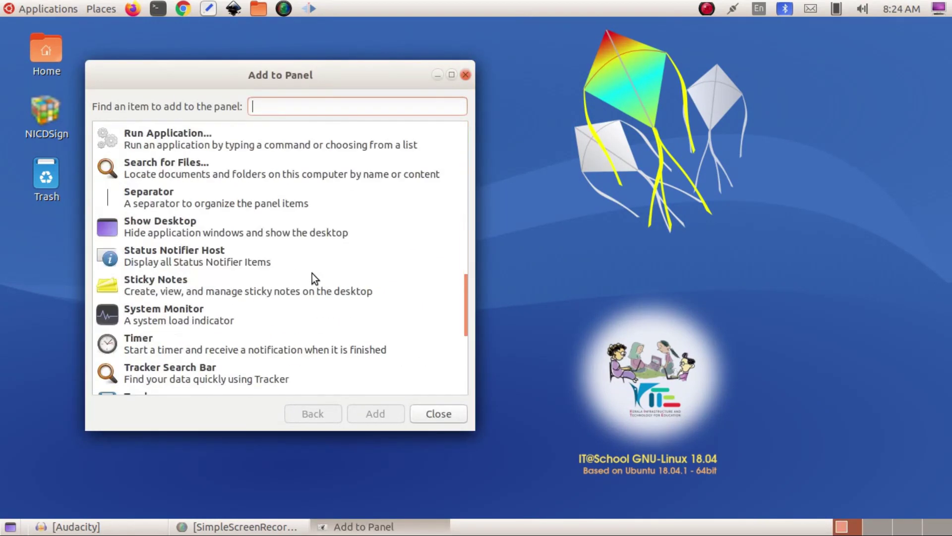
scroll(311, 272, "down", 5)
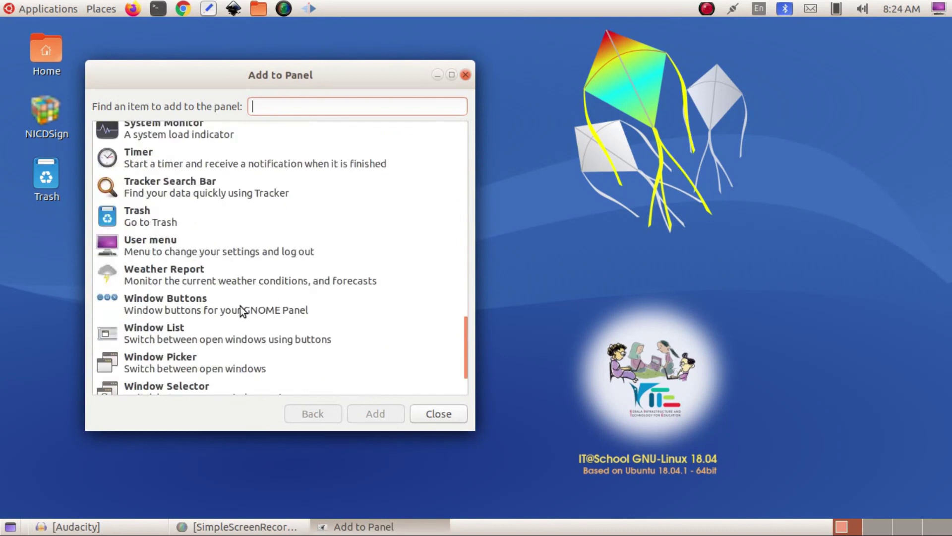
left_click(203, 333)
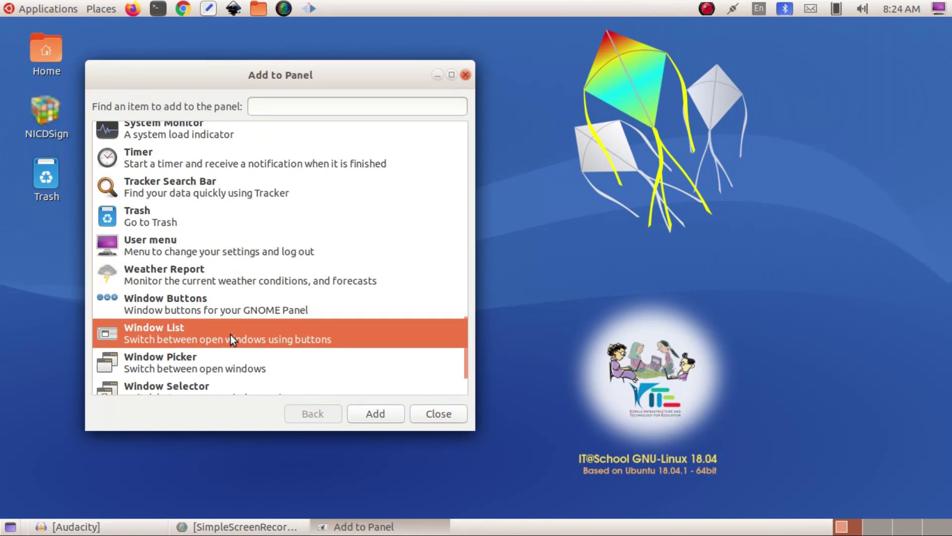
left_click(381, 412)
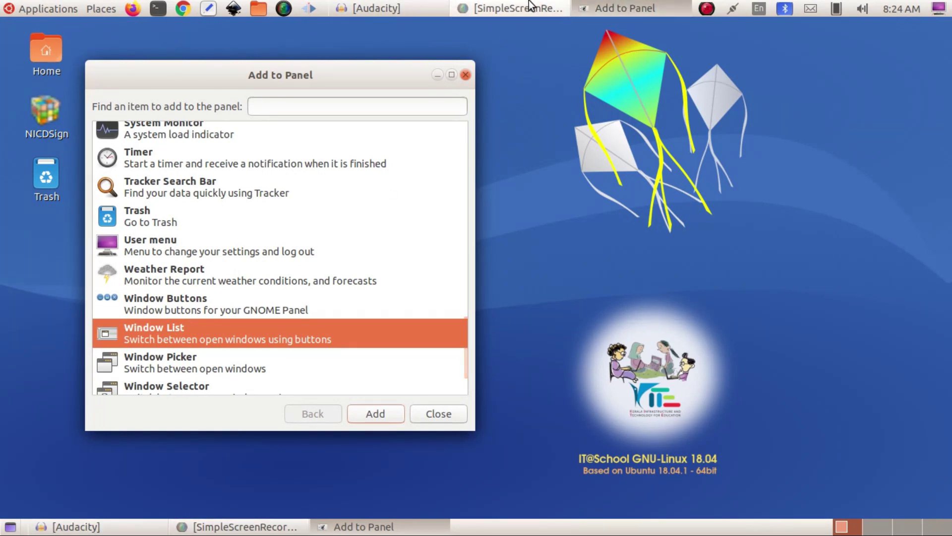
left_click(466, 75)
- Remove the added Window List item from the top panel
right_click(448, 5)
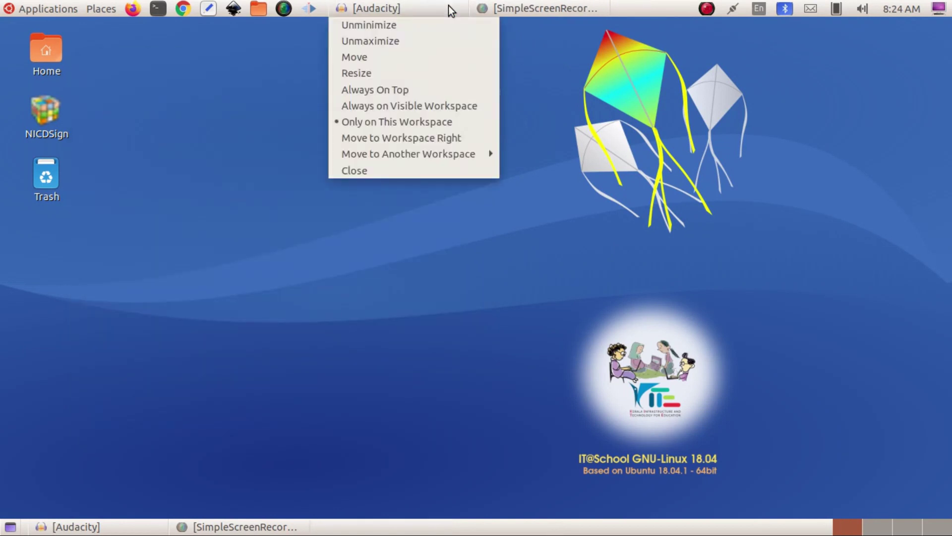
left_click(461, 6)
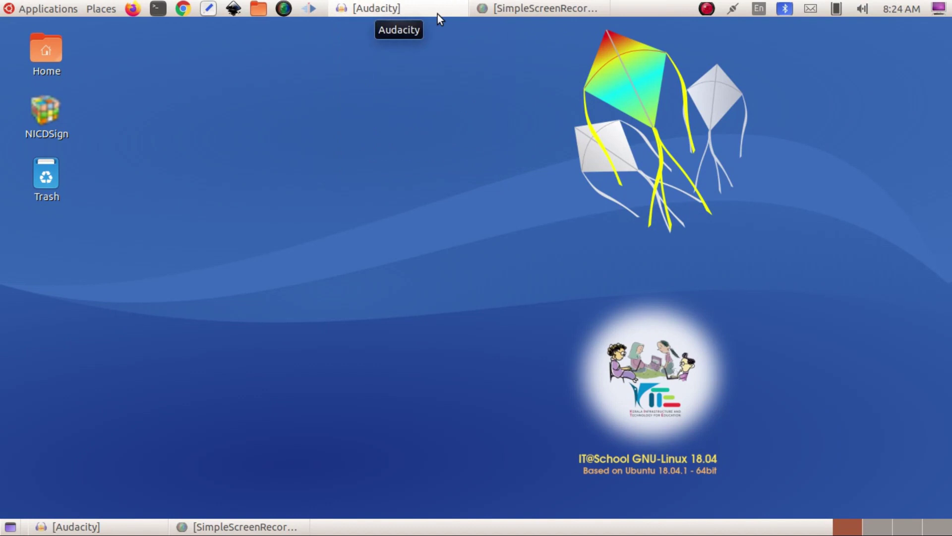
right_click(438, 13)
left_click(327, 9)
right_click(328, 9)
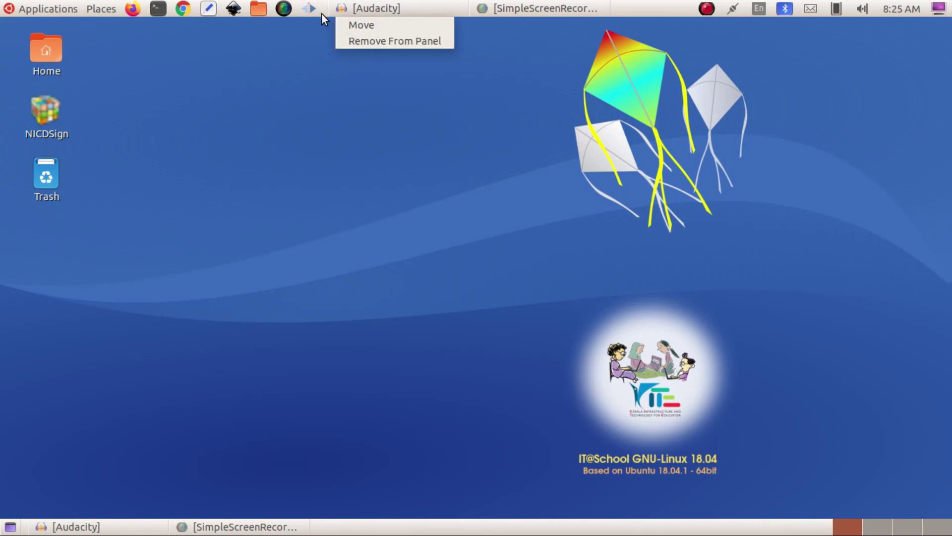
left_click(378, 46)
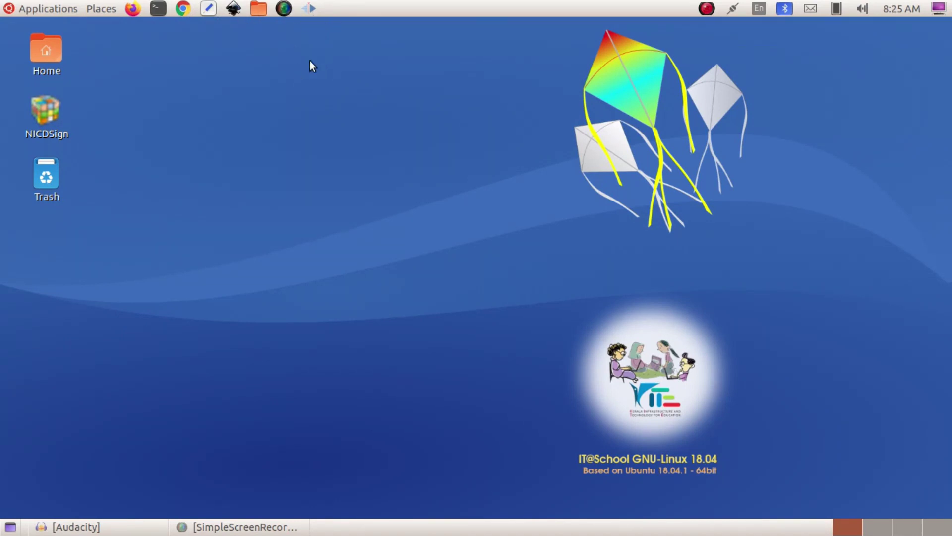
- Place a LibreOffice Writer launcher from the Office applications on the desktop
left_click(50, 10)
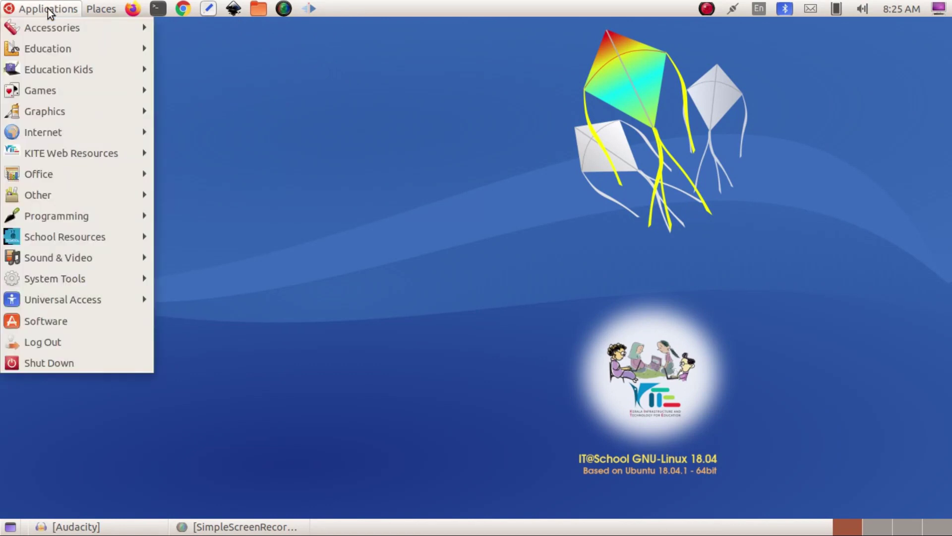
mouse_move(72, 171)
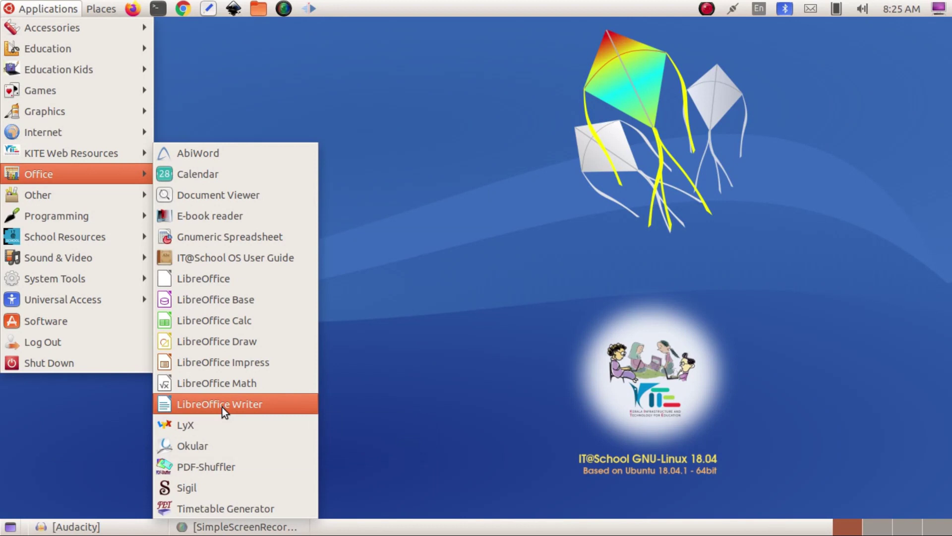
left_click_drag(222, 407, 382, 117)
key("alt+F1")
left_click(278, 162)
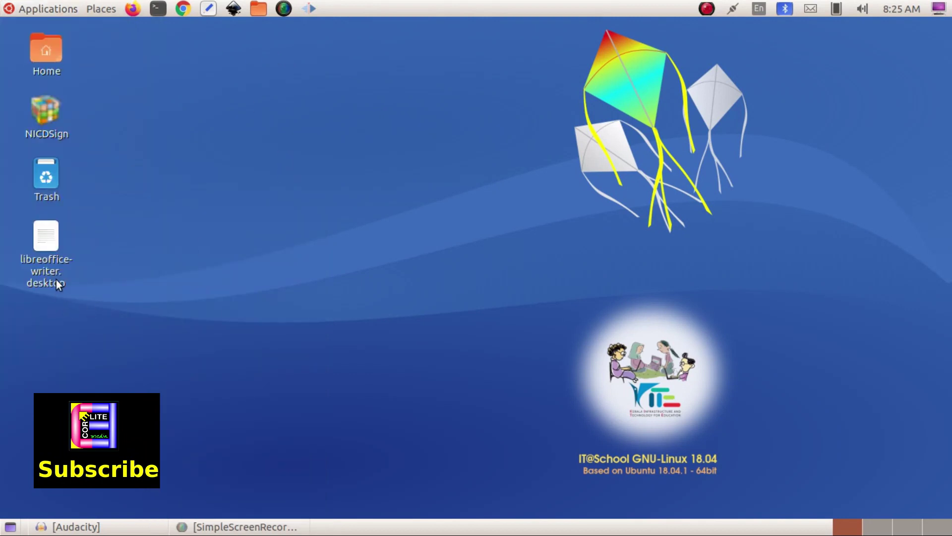
- Trust the LibreOffice Writer launcher on the desktop, start Writer from it and close the Writer window
double_click(46, 238)
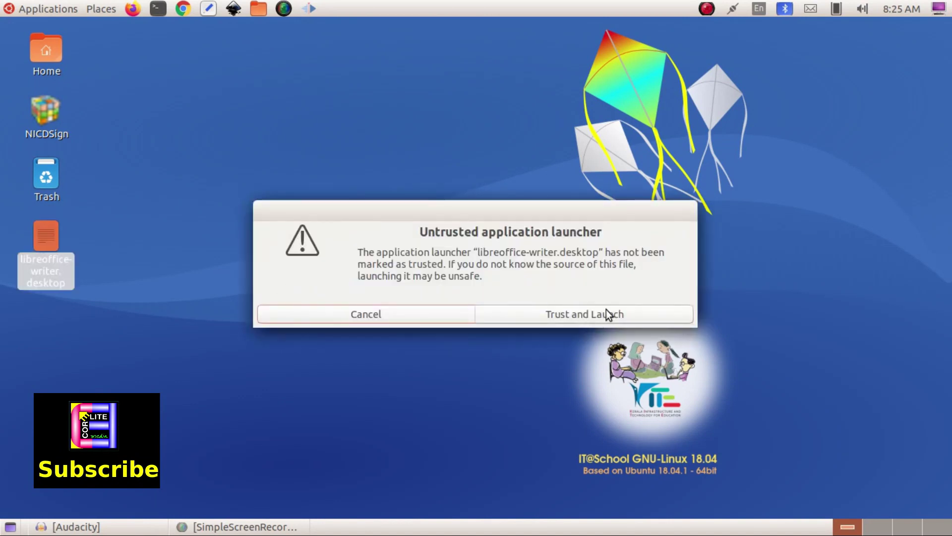
left_click(599, 319)
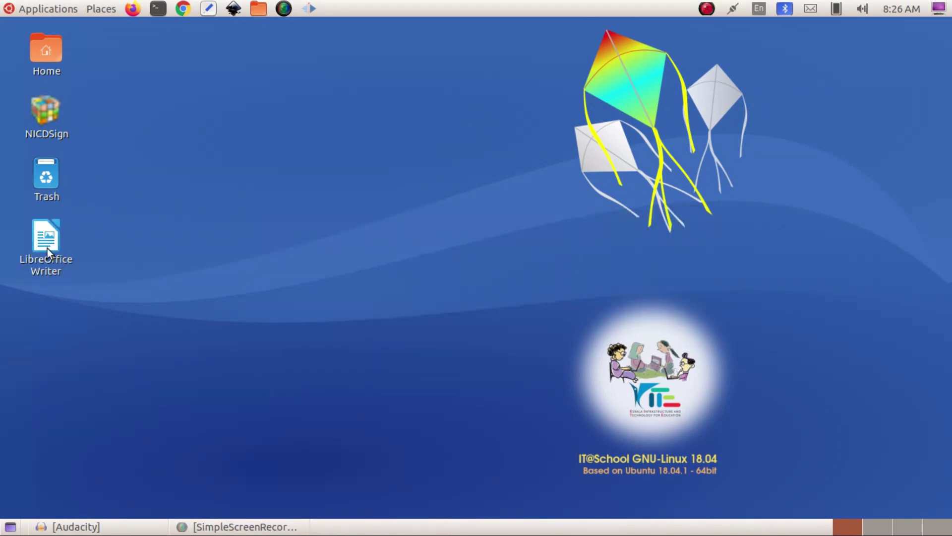
double_click(46, 248)
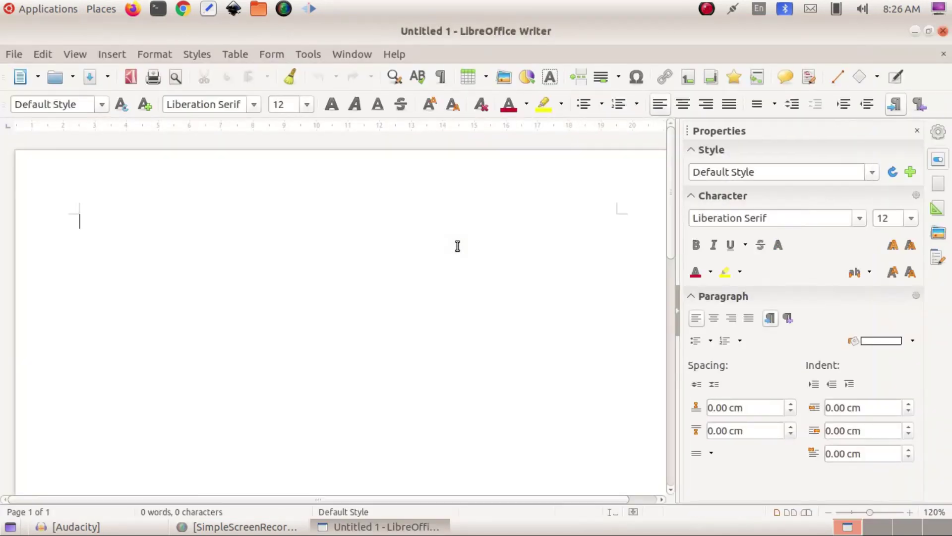
left_click(944, 32)
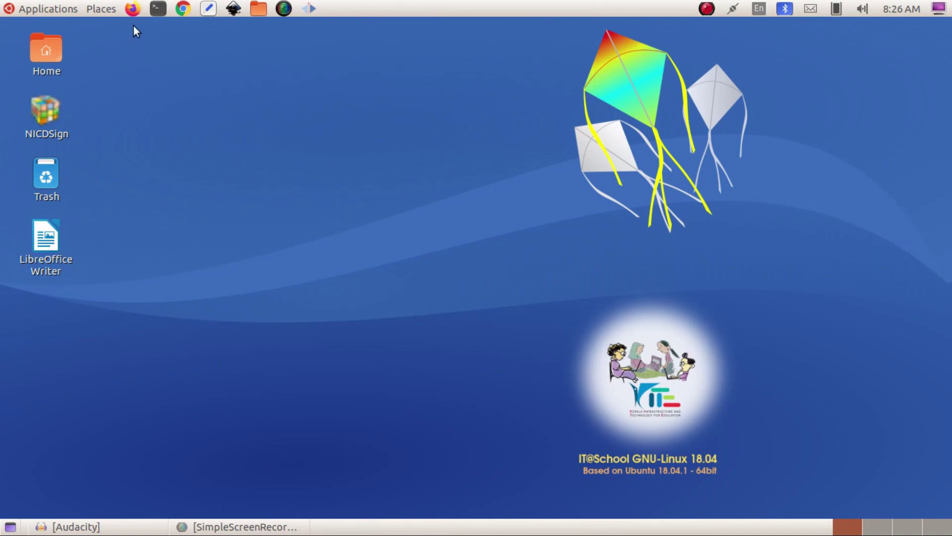
- Add a LibreOffice Writer launcher from the Office applications to the top panel and test it by opening and closing Writer
left_click(50, 9)
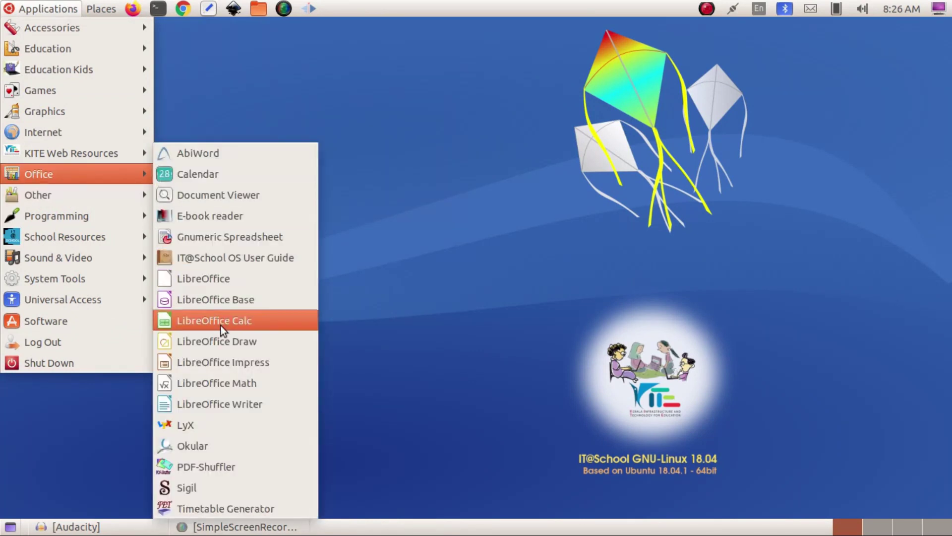
left_click_drag(221, 402, 388, 5)
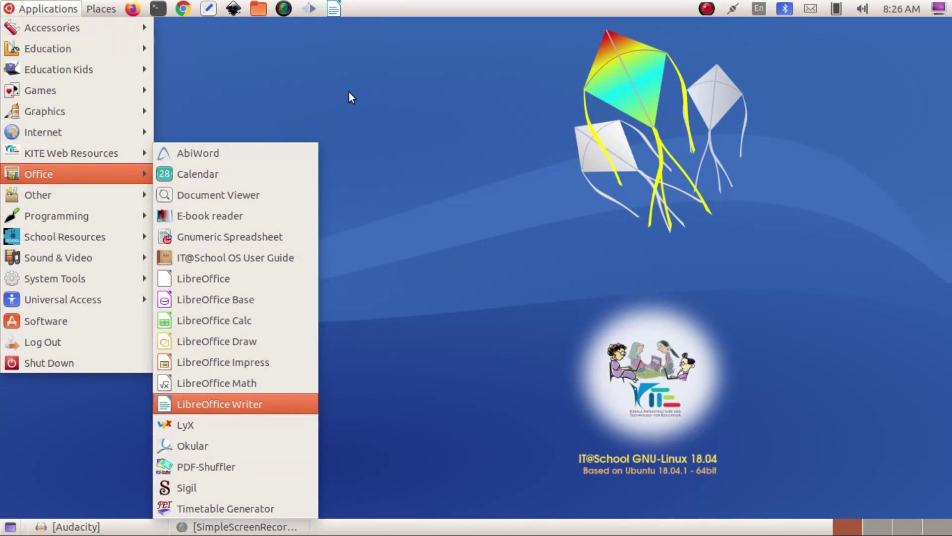
left_click(410, 141)
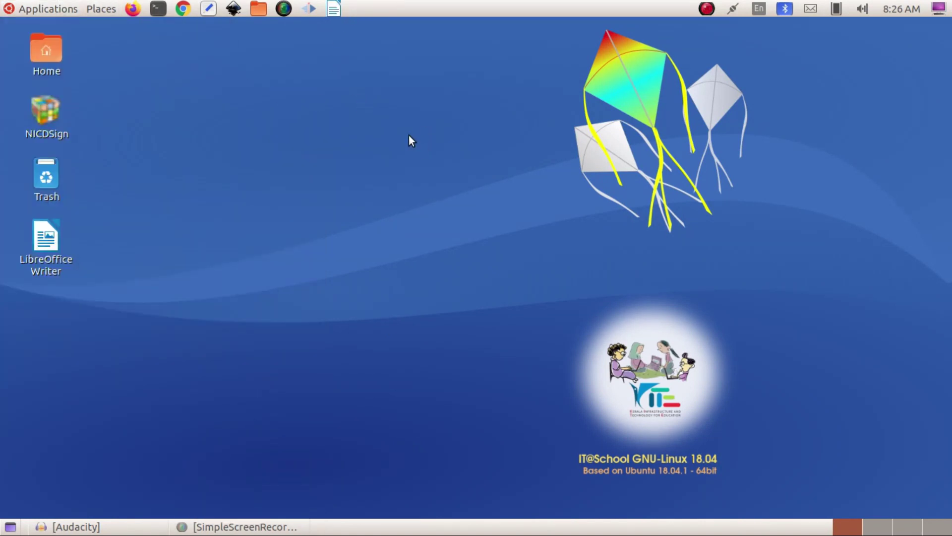
left_click(335, 11)
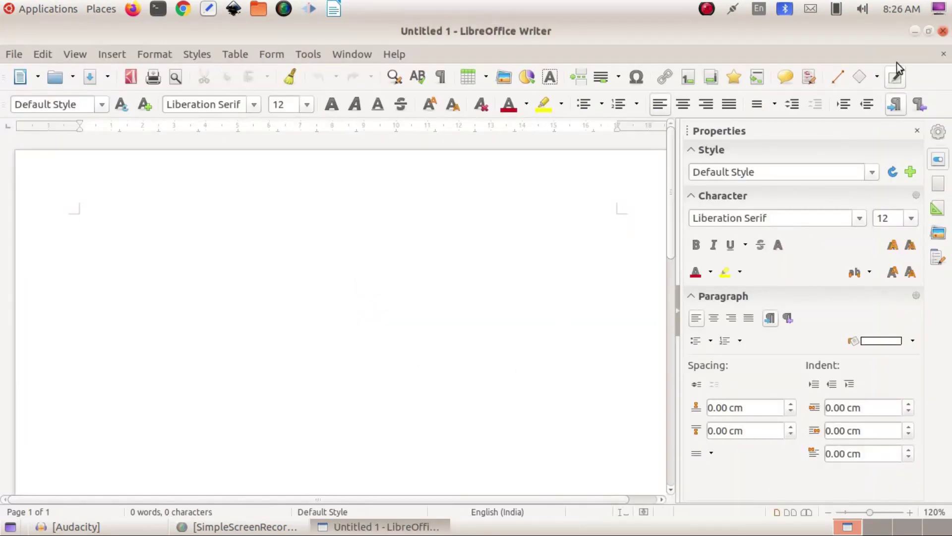
left_click(944, 30)
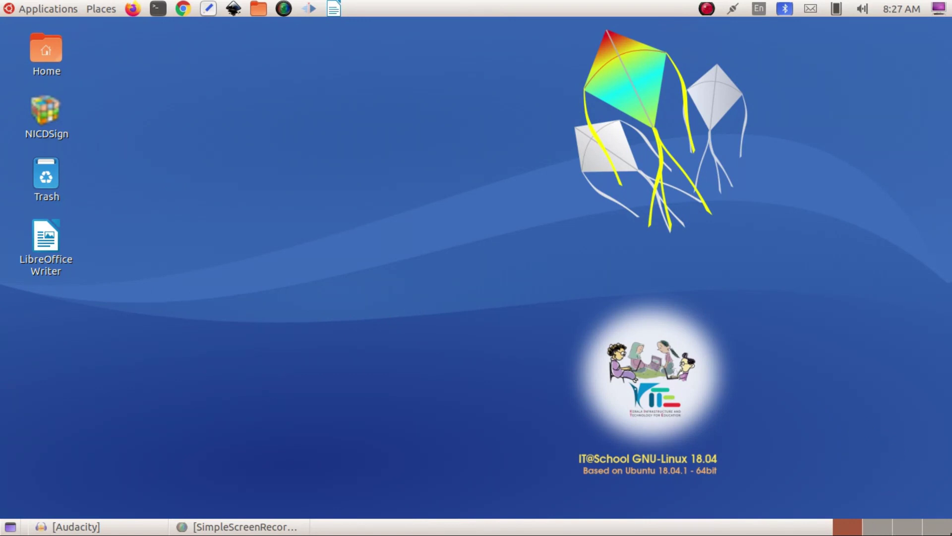
- Switch between the first, second and fourth workspaces and return to the first one
left_click(882, 531)
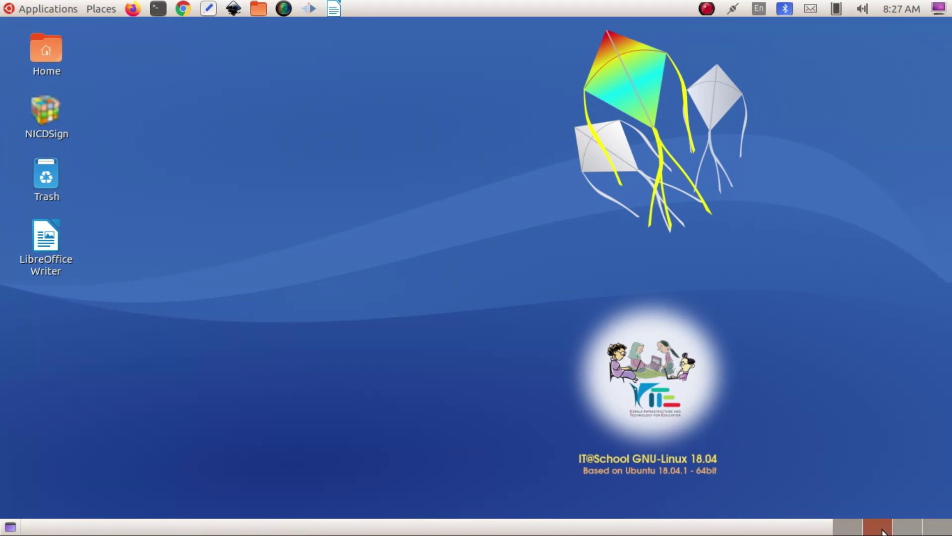
left_click(848, 530)
left_click(878, 531)
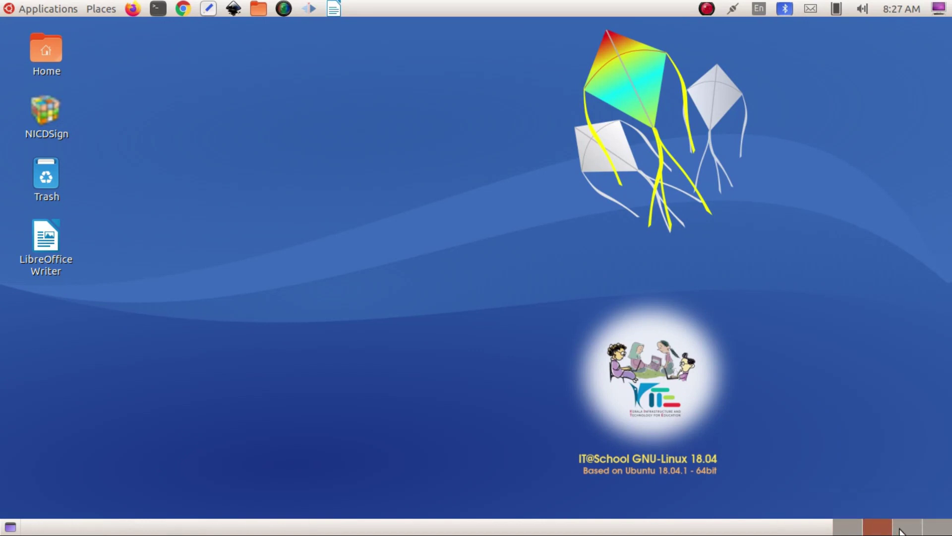
left_click(948, 530)
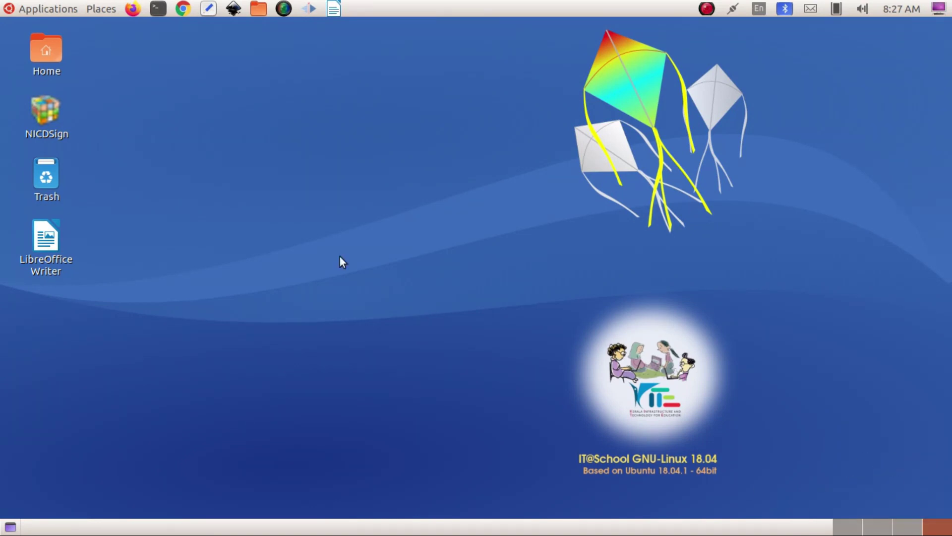
left_click(848, 527)
- Open Calculator in the first workspace and the gedit text editor in the second workspace
left_click(45, 8)
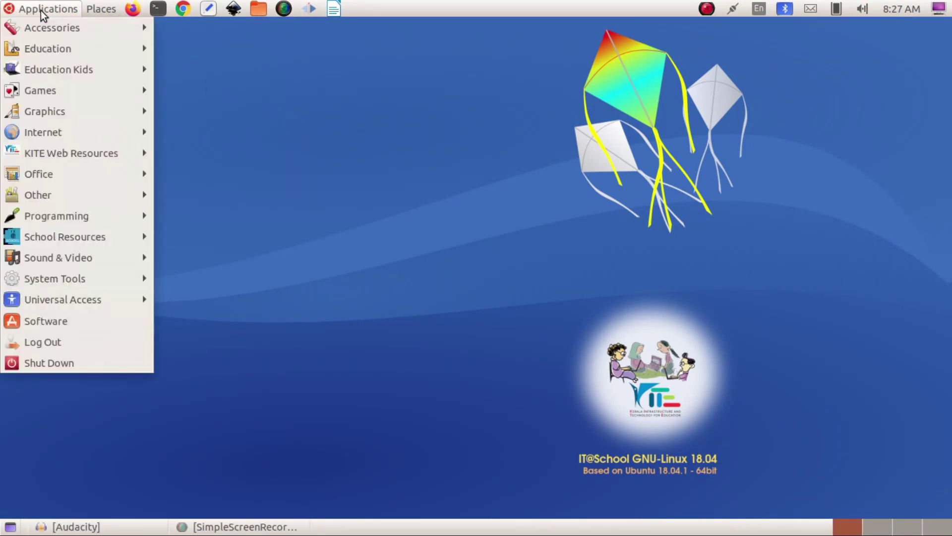
mouse_move(52, 27)
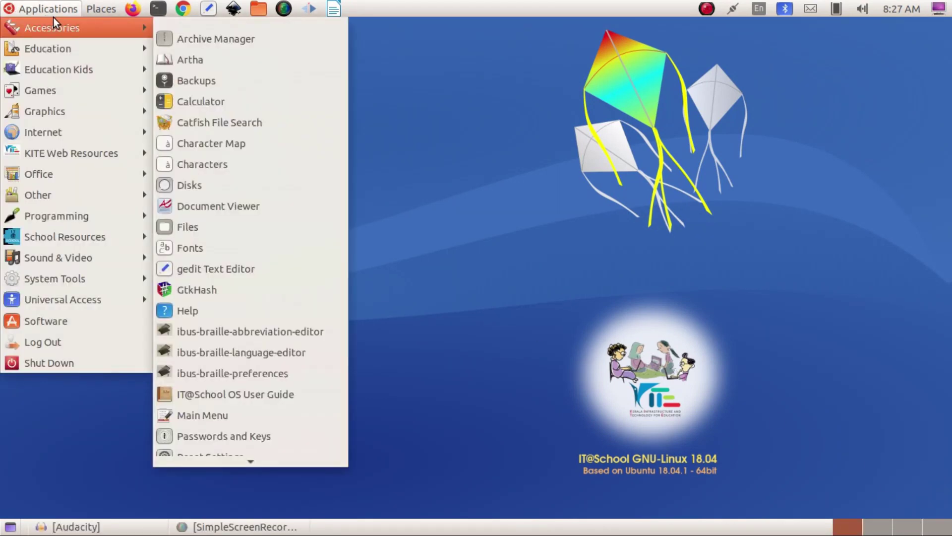
left_click(212, 103)
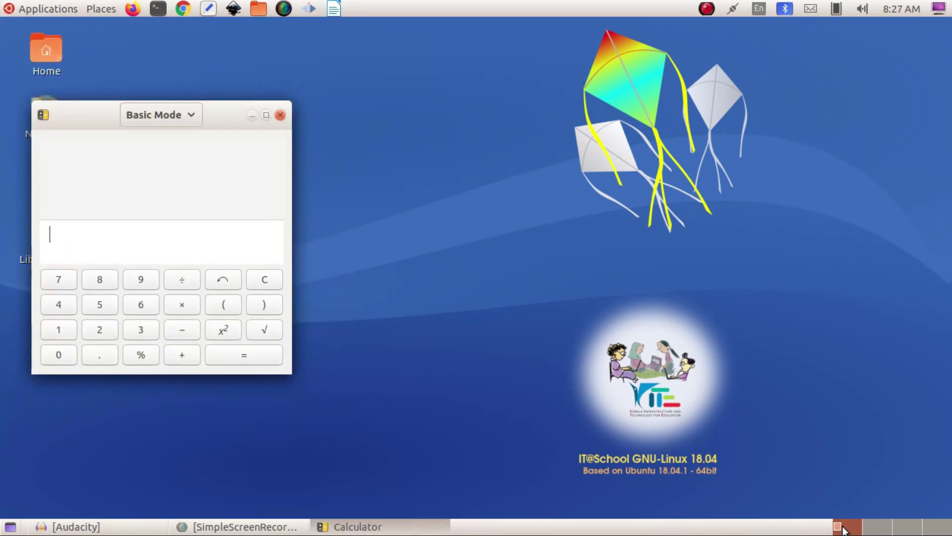
left_click(875, 528)
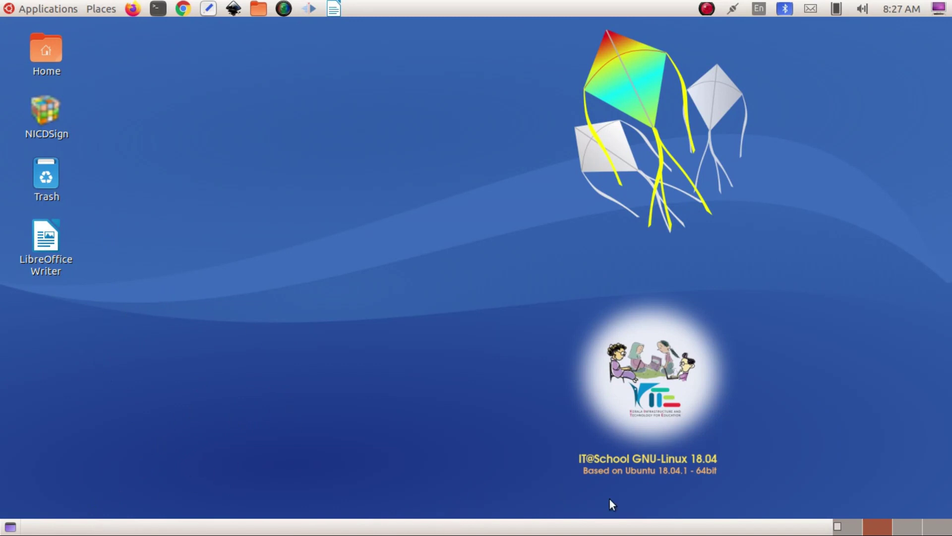
left_click(209, 13)
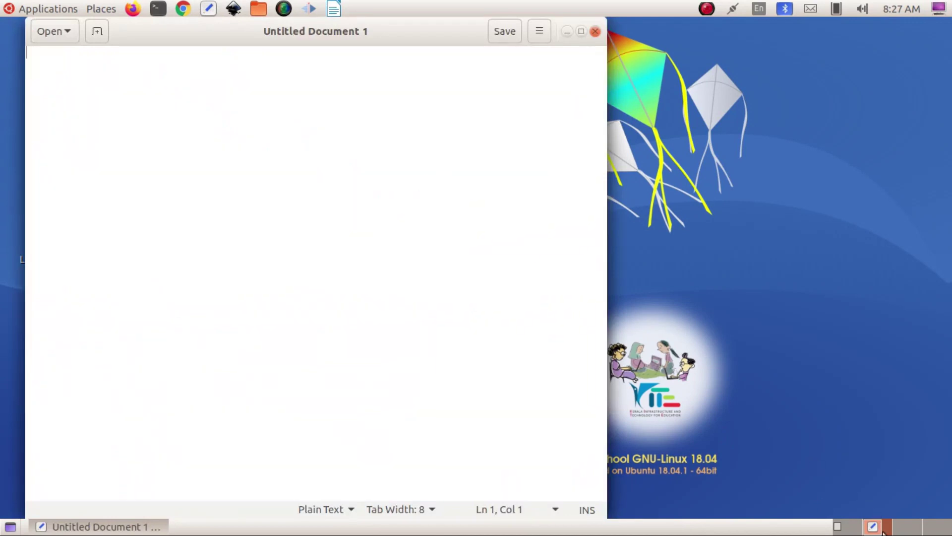
- Alternate between the first and second workspaces and close Calculator in the first one
left_click(848, 531)
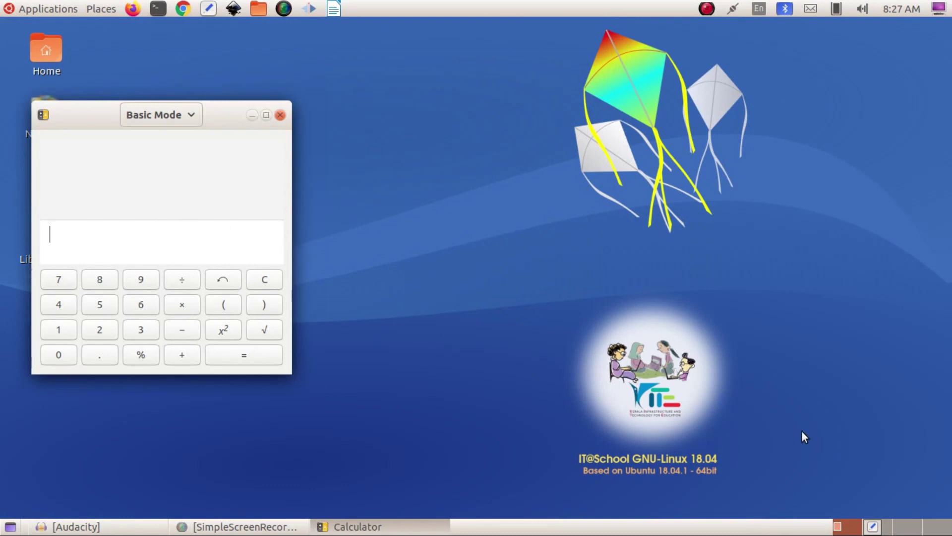
left_click(873, 528)
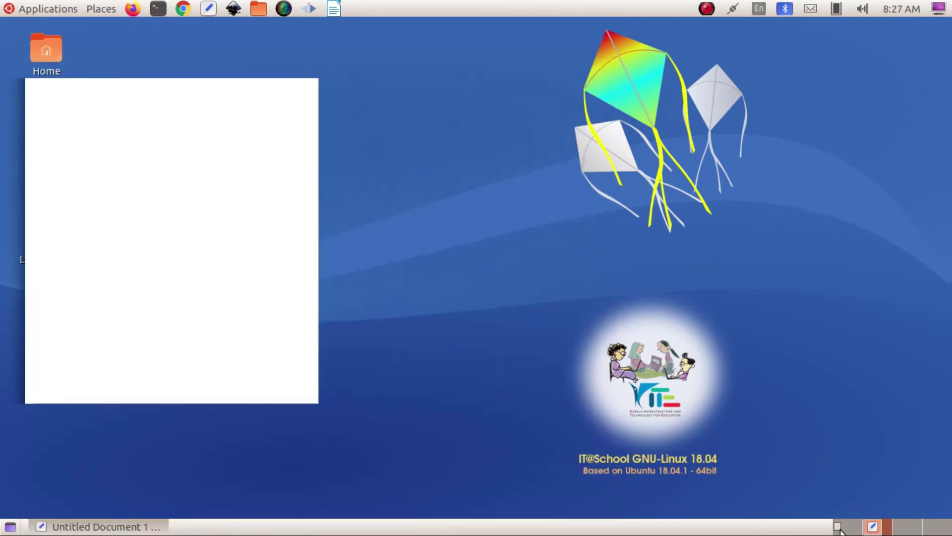
left_click(840, 529)
left_click(871, 529)
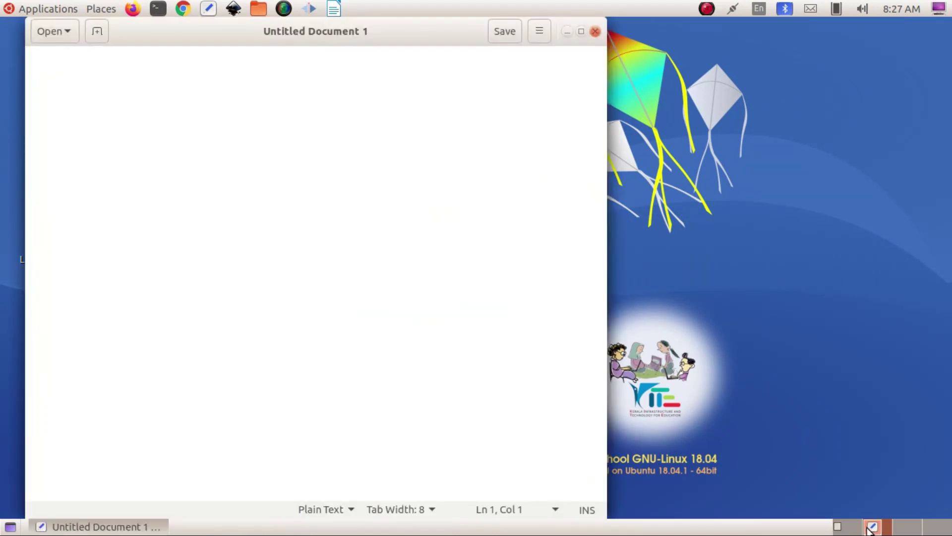
left_click(840, 529)
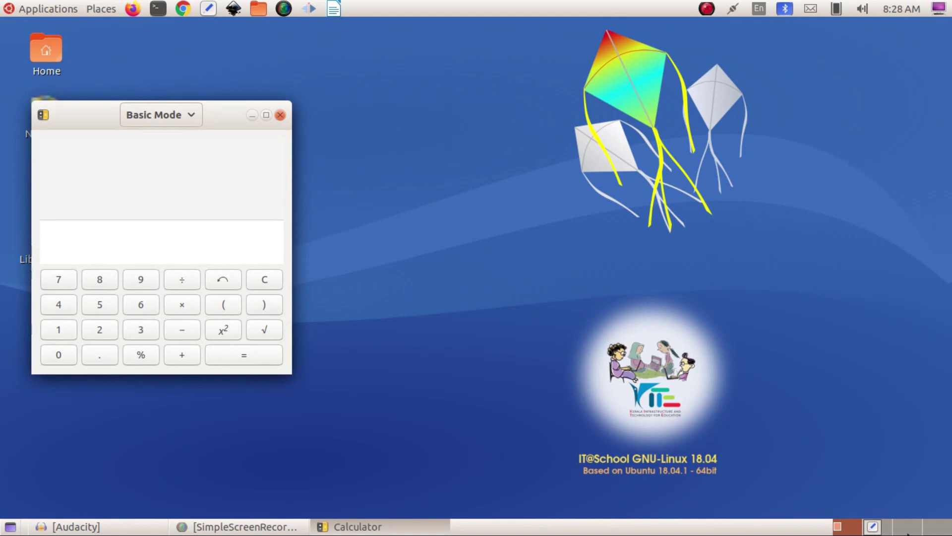
left_click(279, 116)
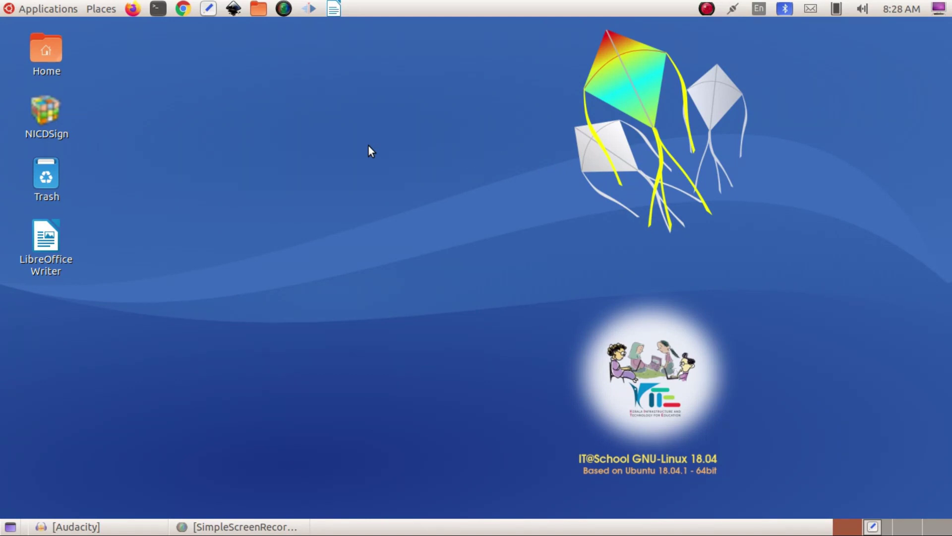
- Change the desktop background to the wallpaper of pink flowers on a green background
right_click(308, 159)
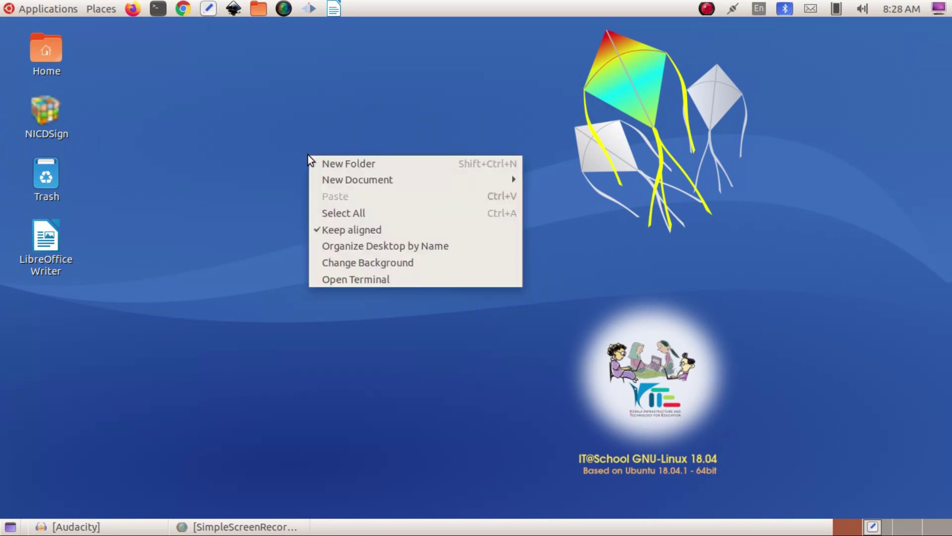
left_click(368, 264)
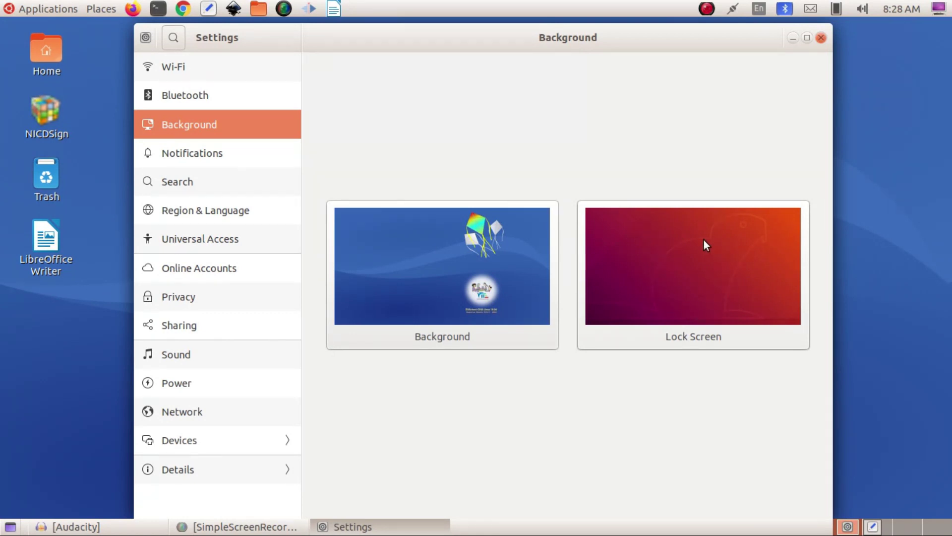
left_click(438, 335)
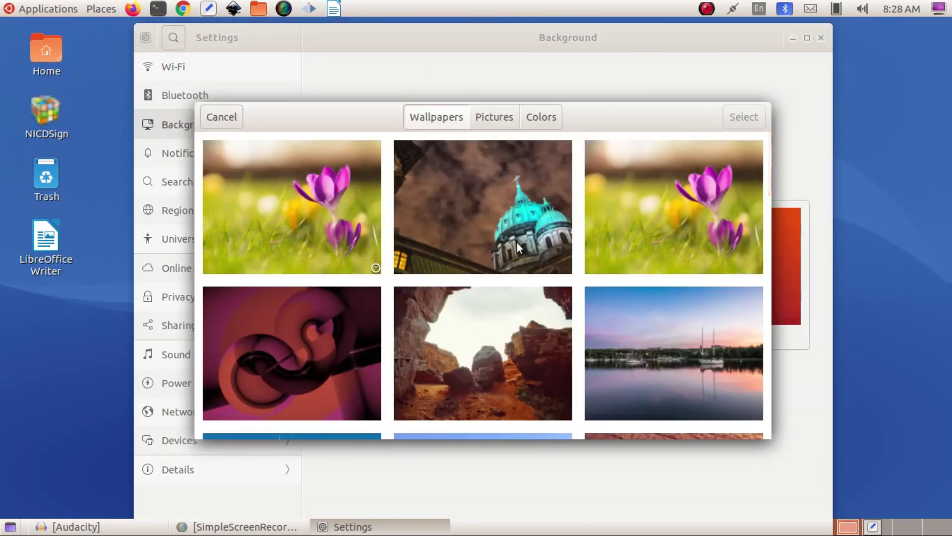
scroll(517, 242, "down", 3)
scroll(517, 242, "down", 15)
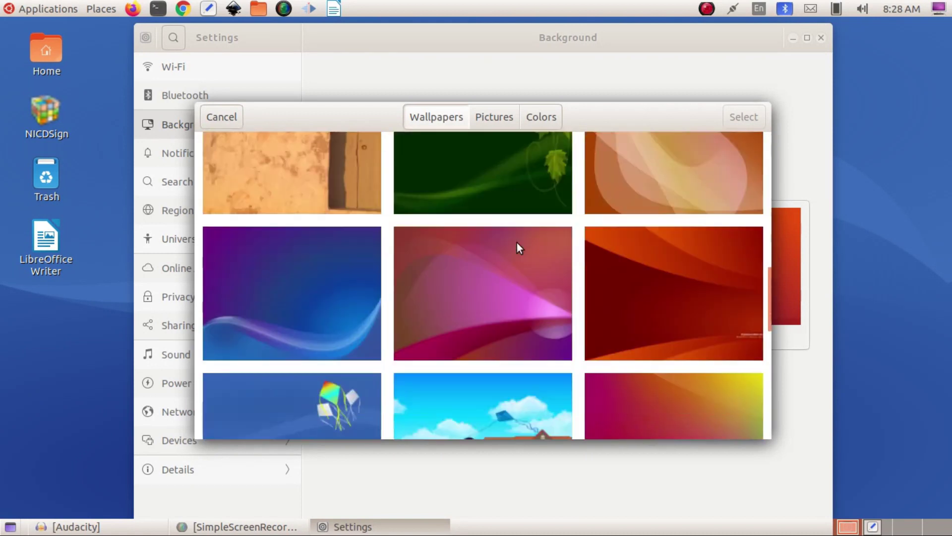
scroll(516, 243, "up", 2)
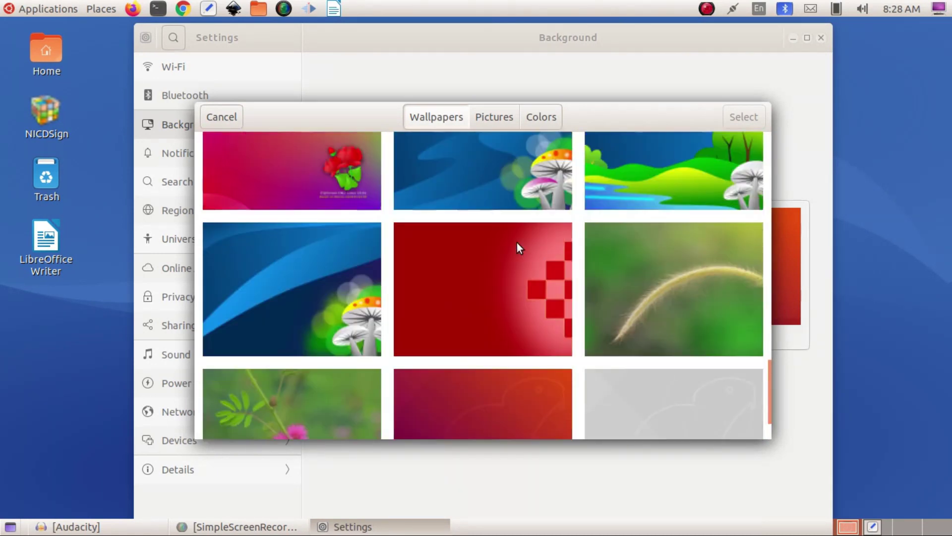
scroll(516, 243, "down", 2)
left_click(294, 357)
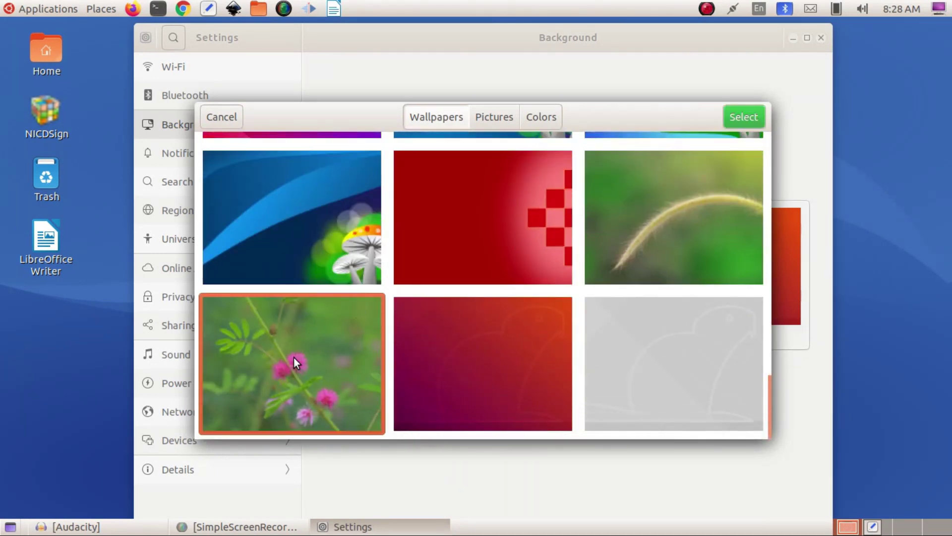
left_click(742, 115)
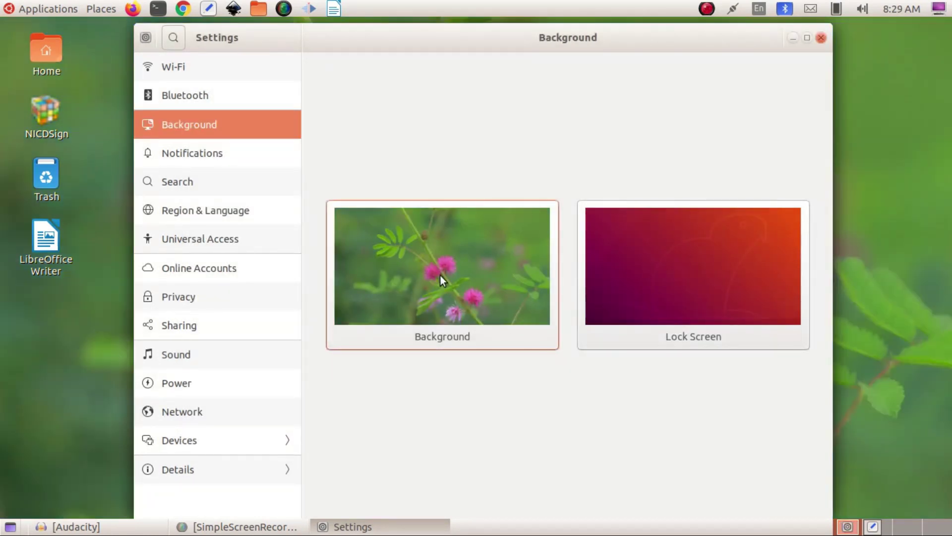
- Reopen the desktop background chooser, browse the wallpapers and show the images in the Pictures collection
left_click_drag(739, 48, 780, 42)
left_click(499, 334)
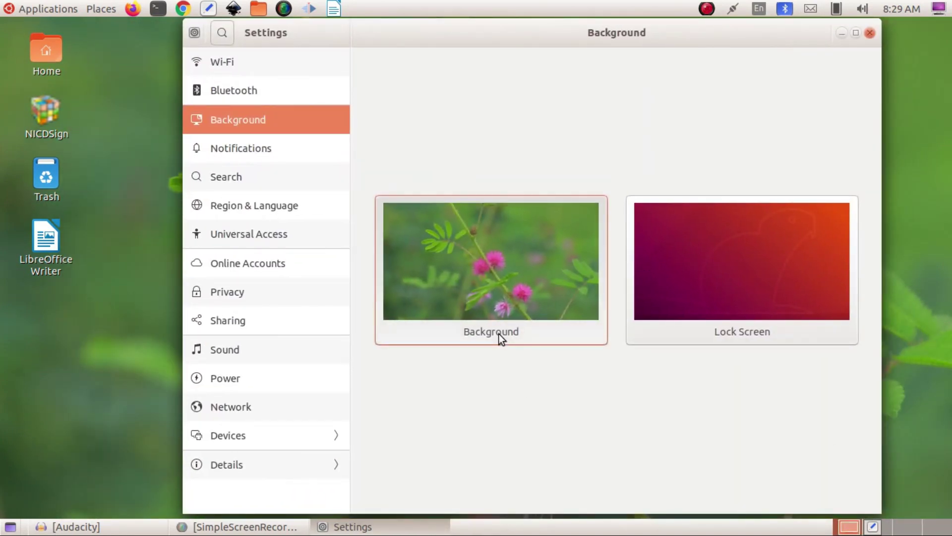
scroll(575, 186, "down", 15)
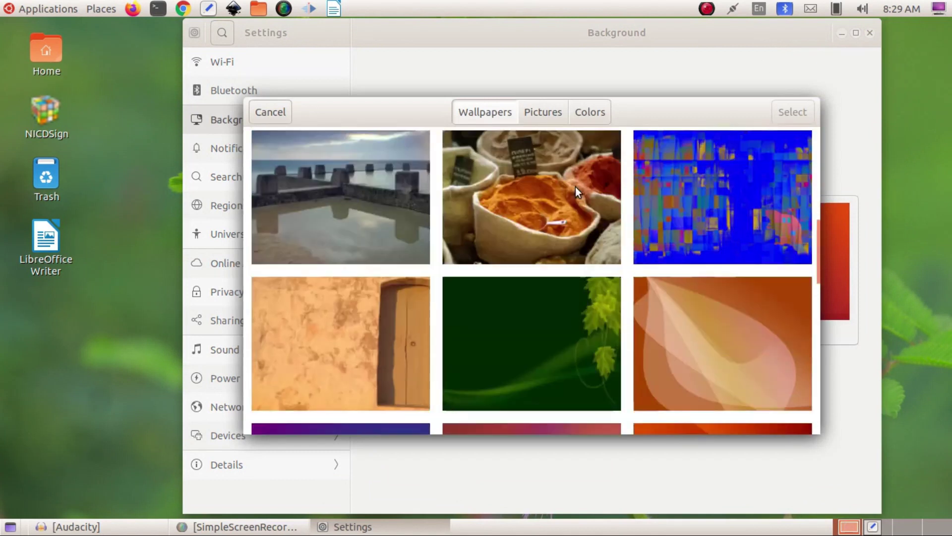
scroll(576, 186, "down", 2)
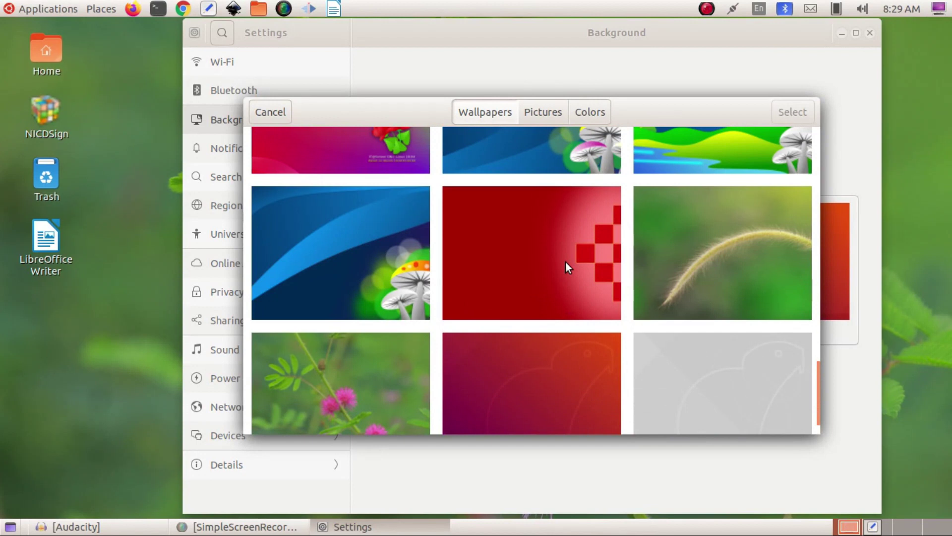
scroll(566, 261, "up", 5)
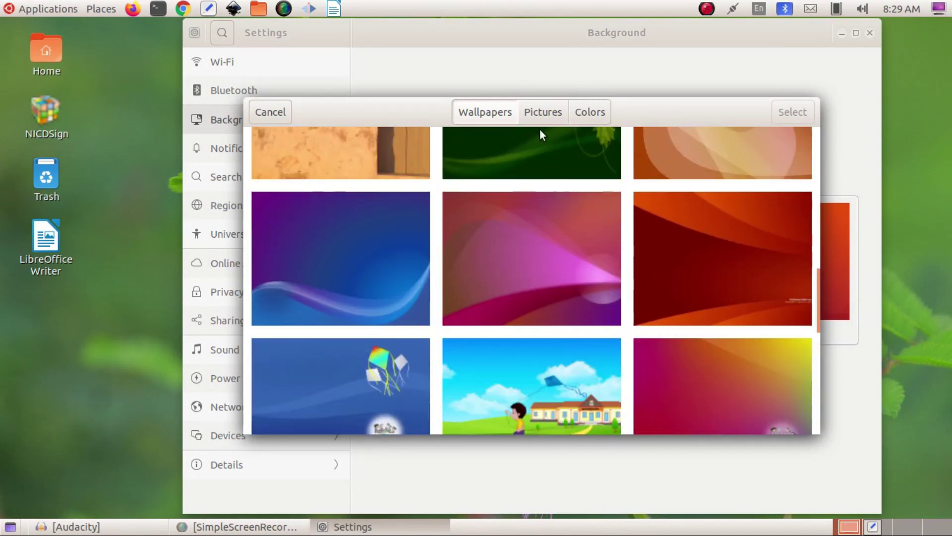
left_click(542, 109)
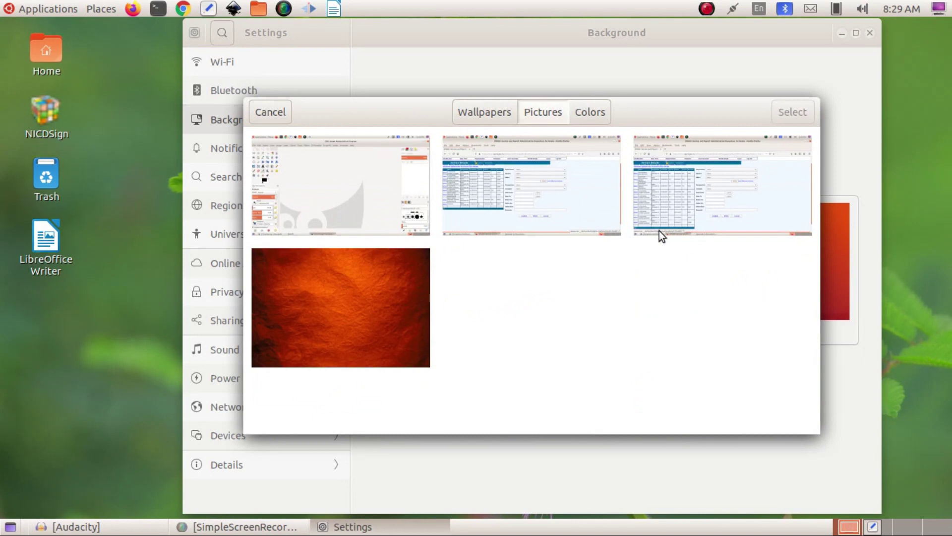
- Open the Pictures folder in the file manager, compare its images with those in the background chooser, and close the folder
left_click(102, 7)
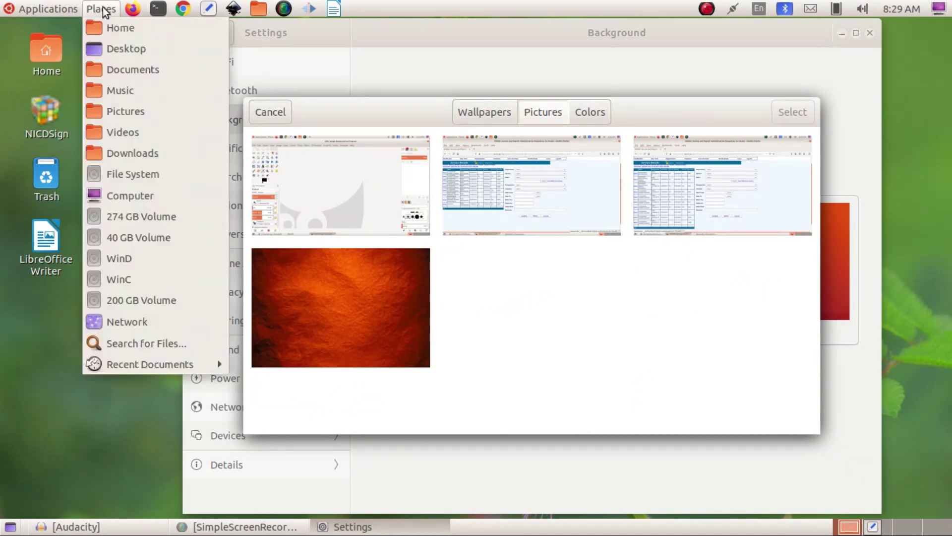
left_click(111, 112)
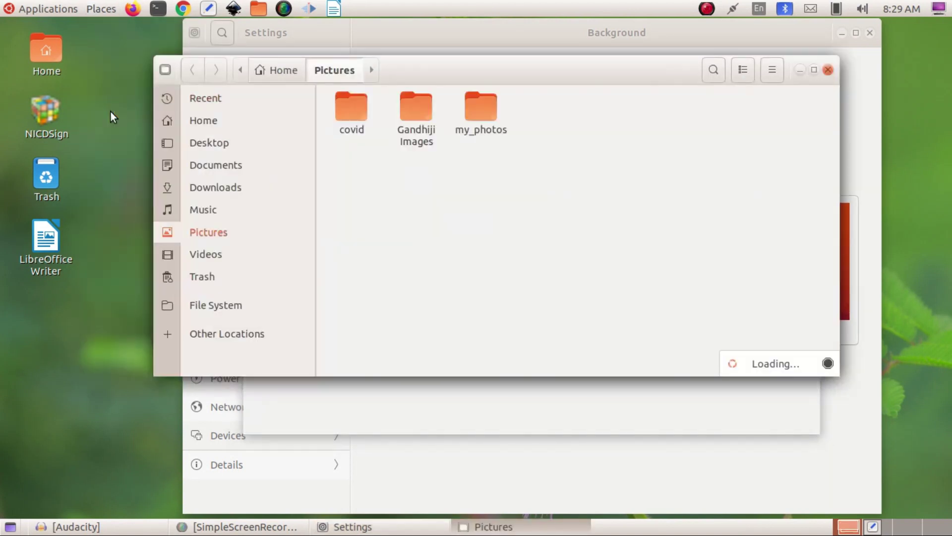
left_click_drag(555, 73, 517, 360)
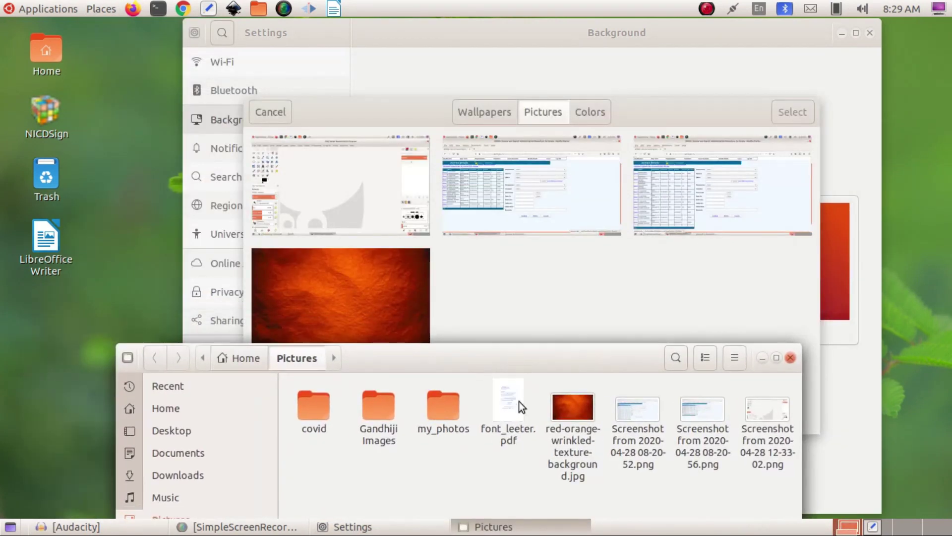
left_click_drag(540, 360, 490, 112)
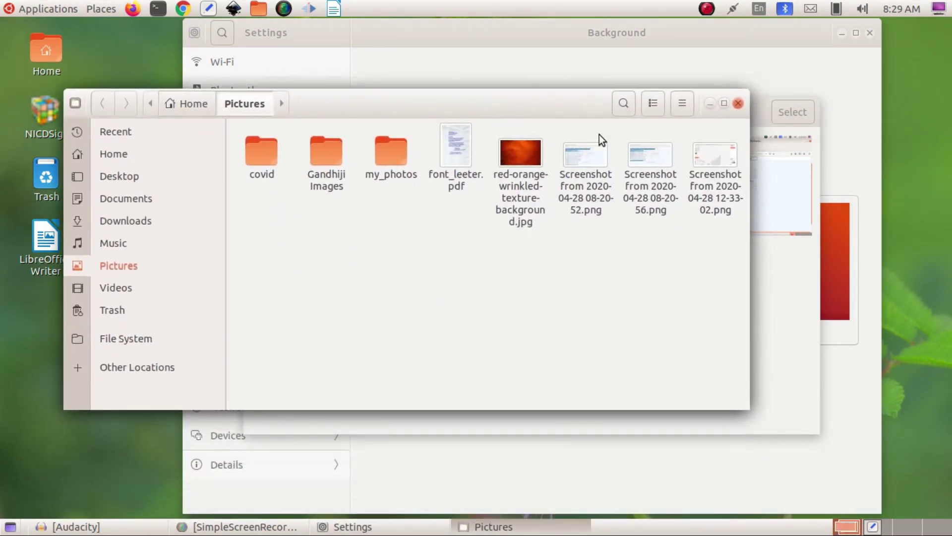
left_click(738, 104)
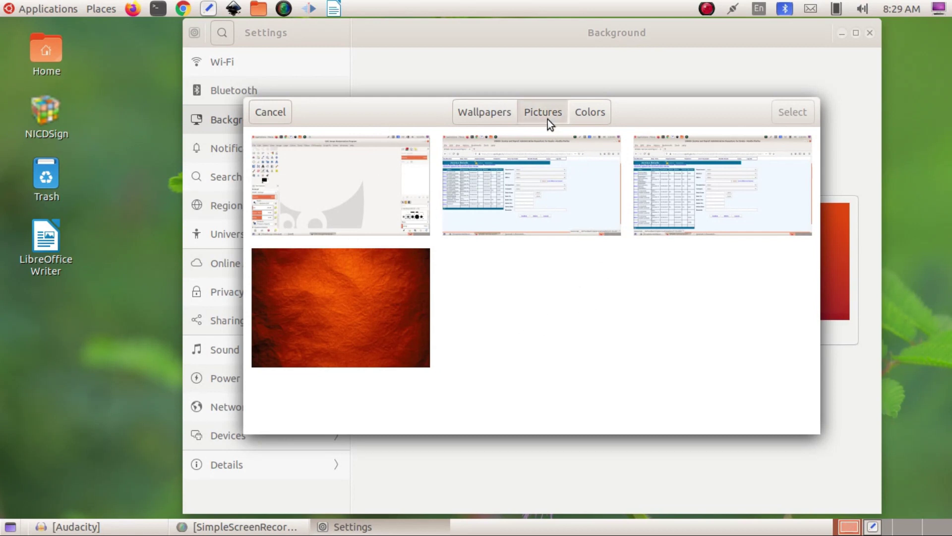
- Set the red-orange wrinkled texture image from the Pictures collection as the desktop background and view the desktop
left_click(351, 317)
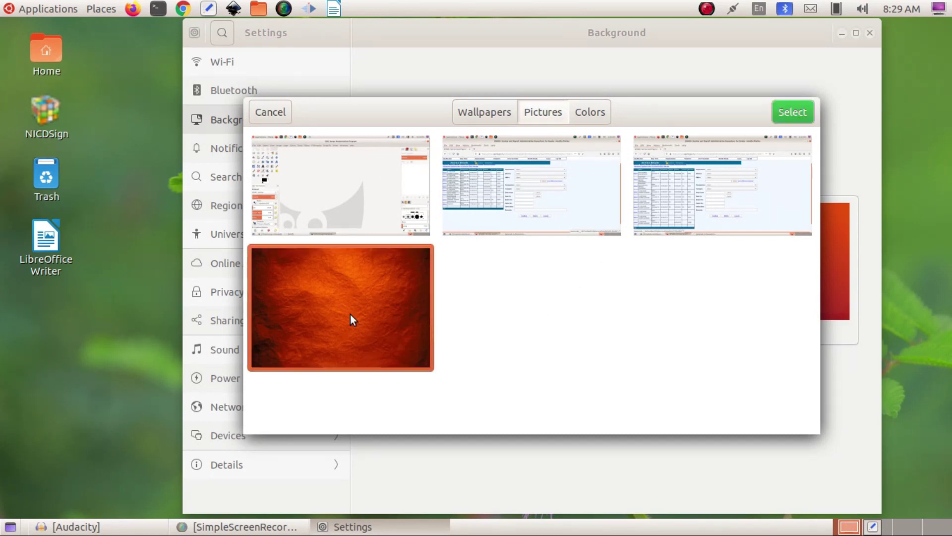
left_click(785, 118)
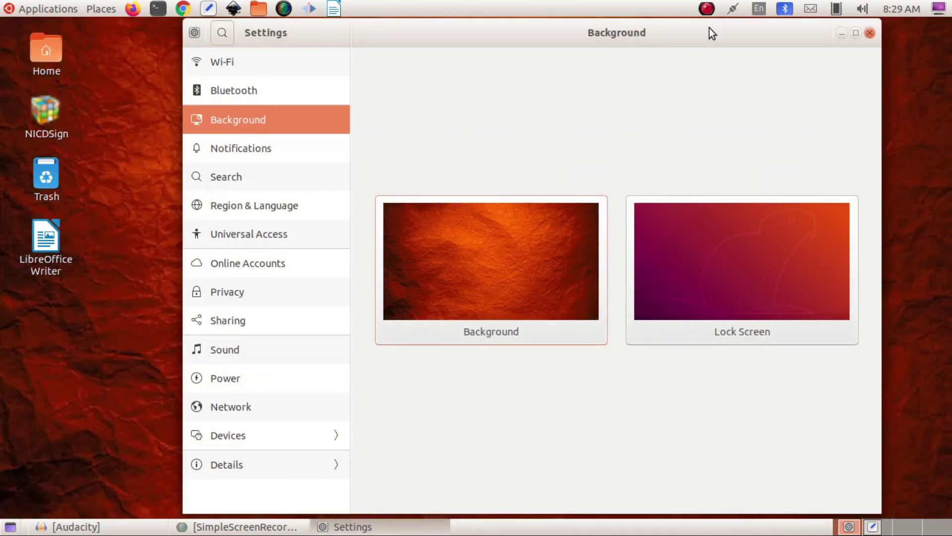
left_click(842, 33)
key("alt+Tab")
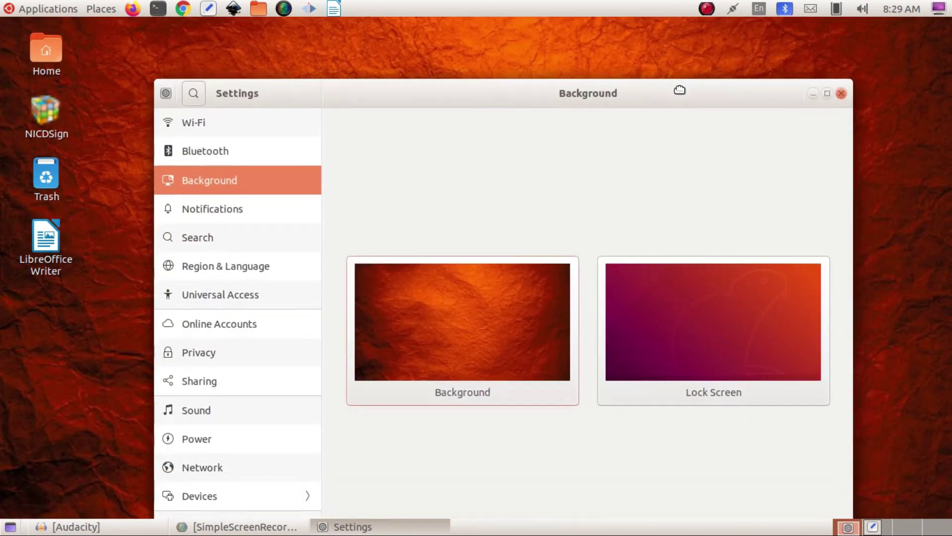
- Change the desktop background to the solid black color and close the Settings window
left_click(488, 388)
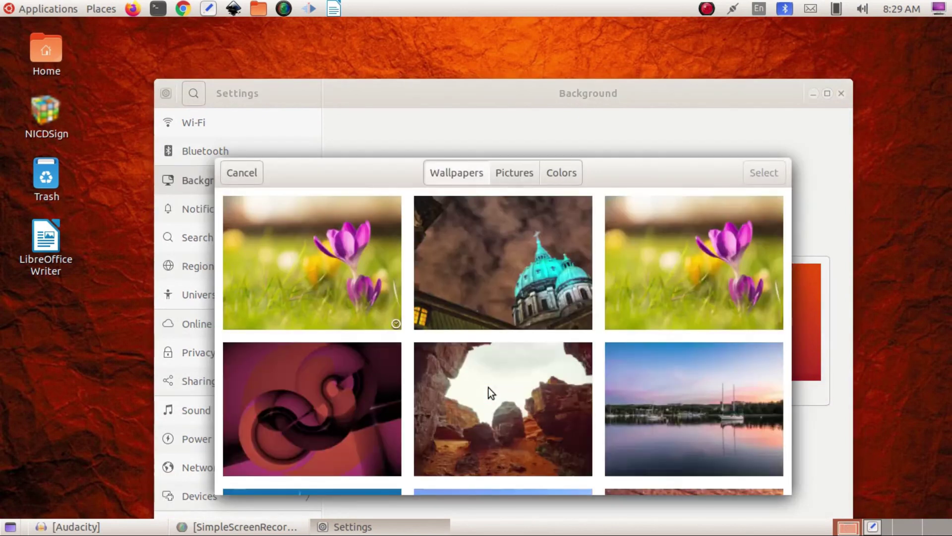
left_click(558, 173)
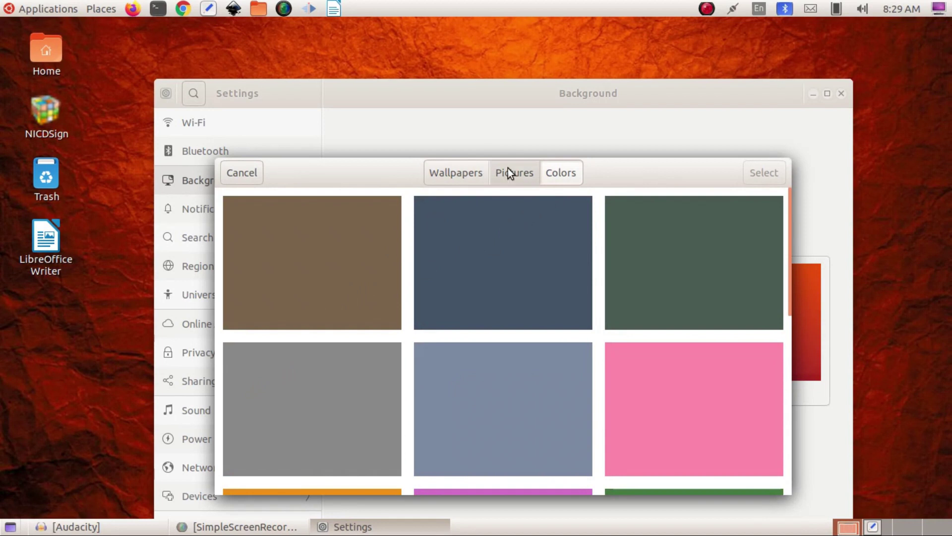
left_click_drag(614, 175, 649, 82)
scroll(620, 240, "down", 8)
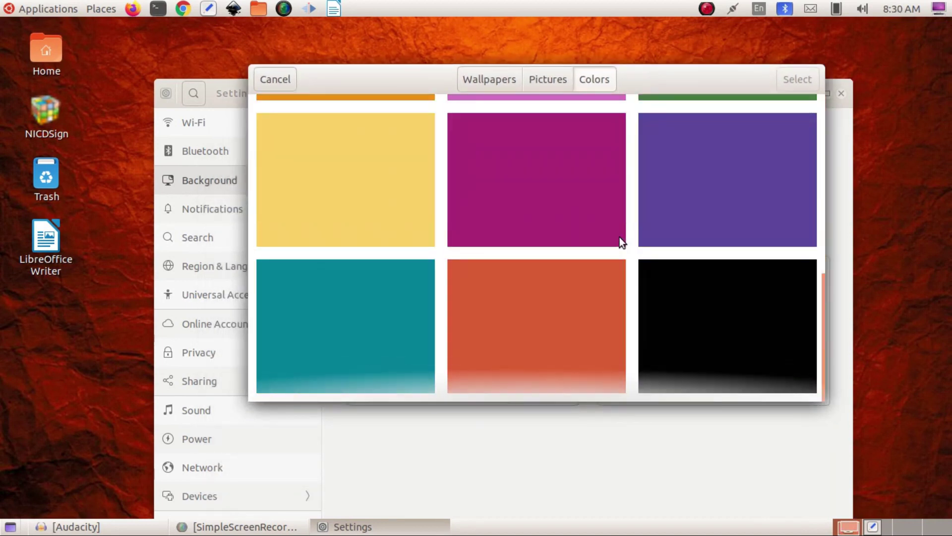
left_click(746, 339)
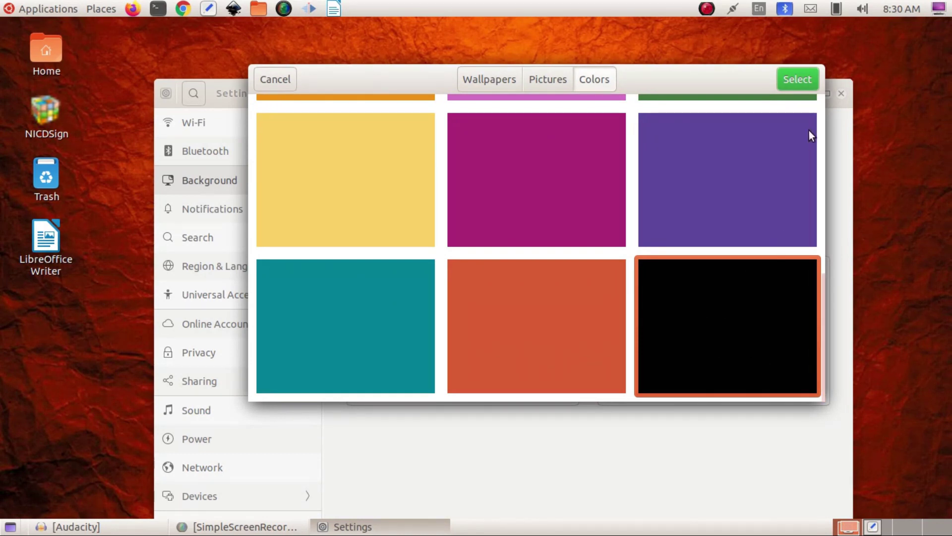
left_click(794, 82)
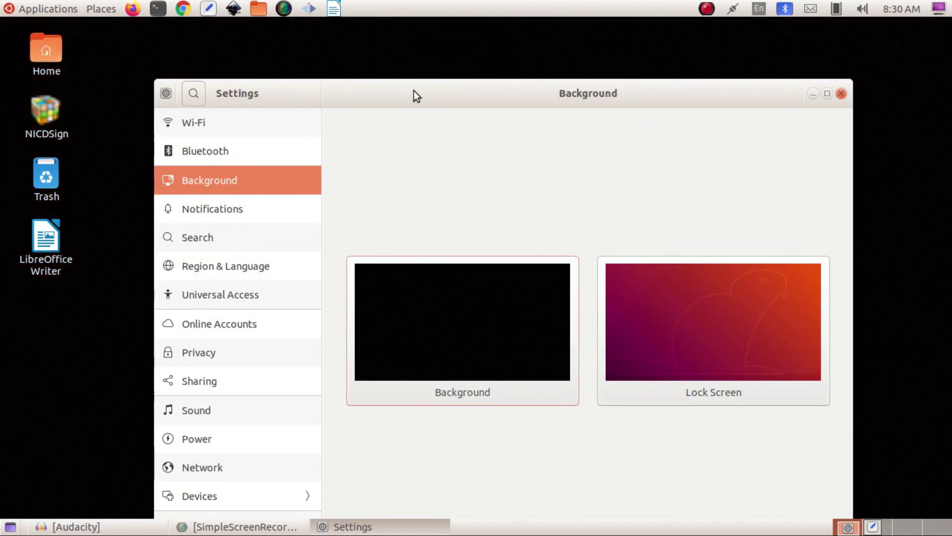
left_click_drag(413, 91, 451, 73)
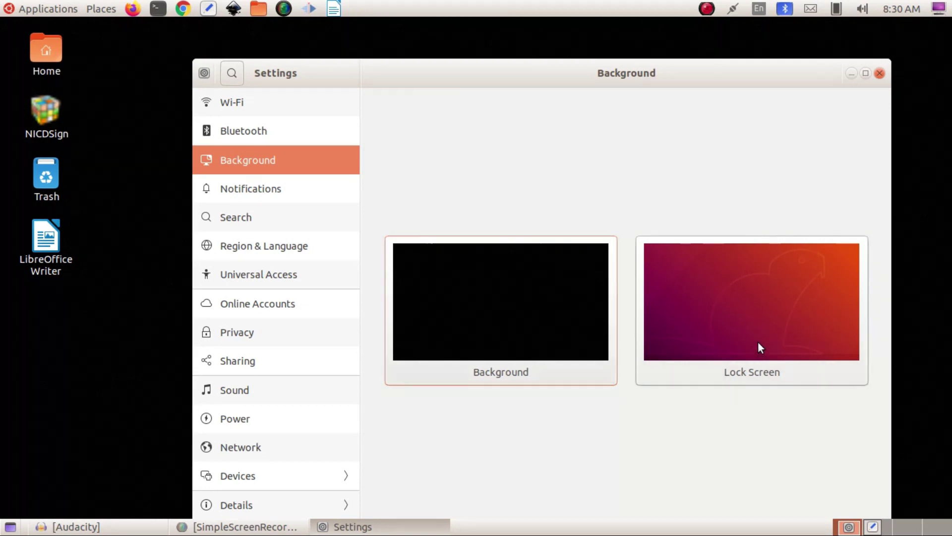
left_click(881, 74)
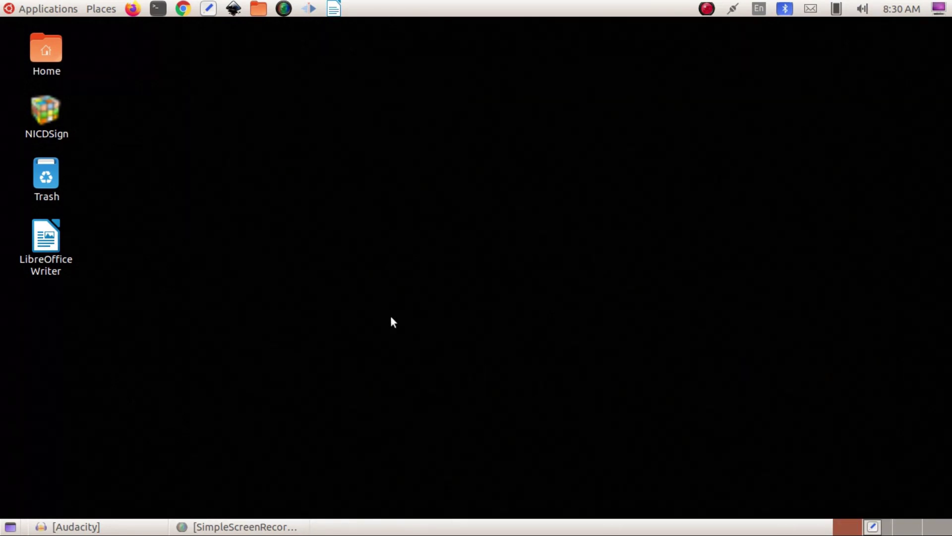